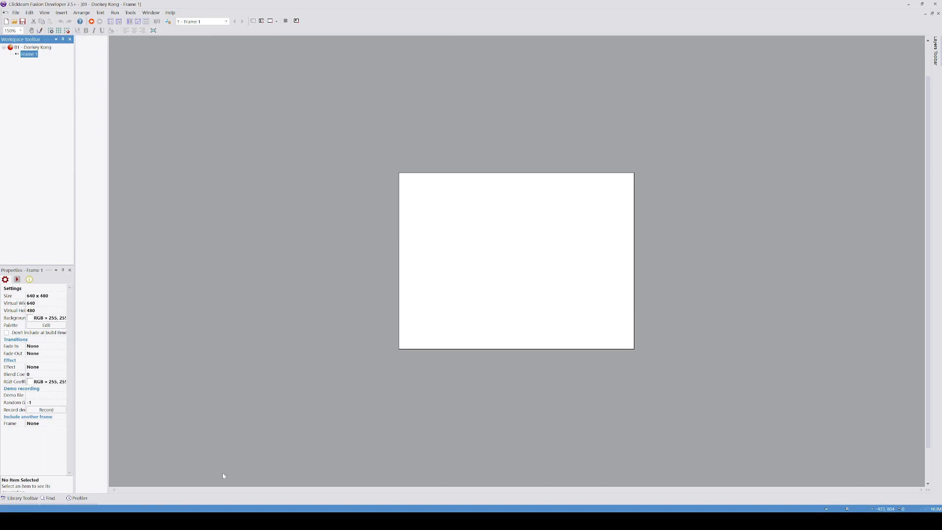
Step: Switch to the browser and open the Pinterest source page of the Donkey Kong arcade sprite sheet, dismissing the sign-in prompt
key(alt+Tab)
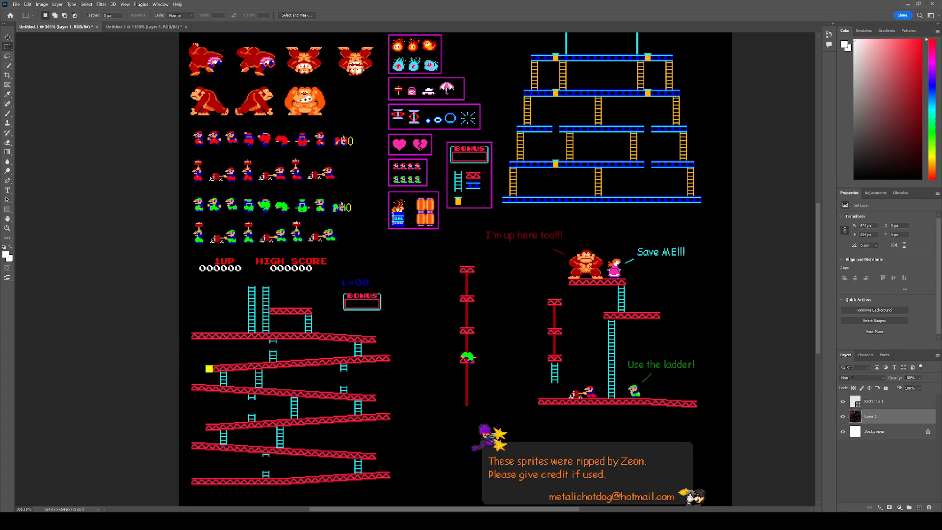
key(alt+Tab)
click(131, 6)
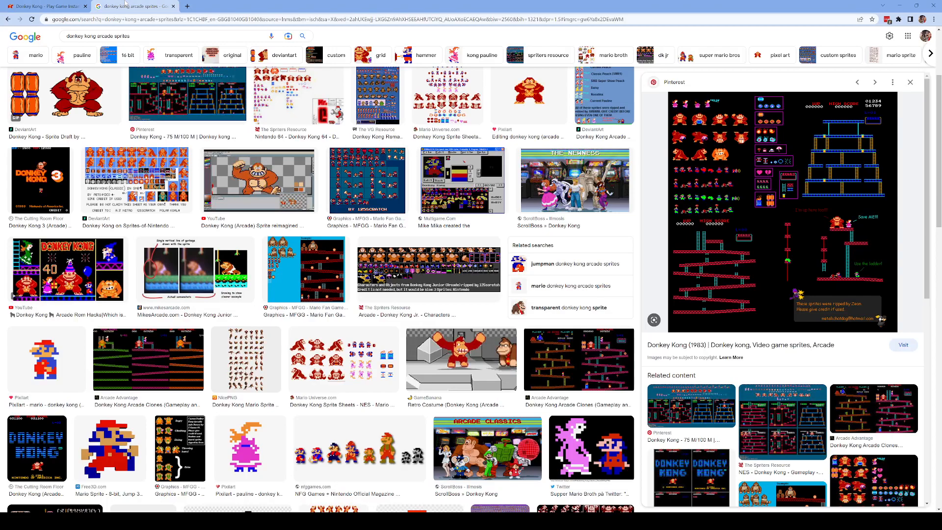
click(714, 349)
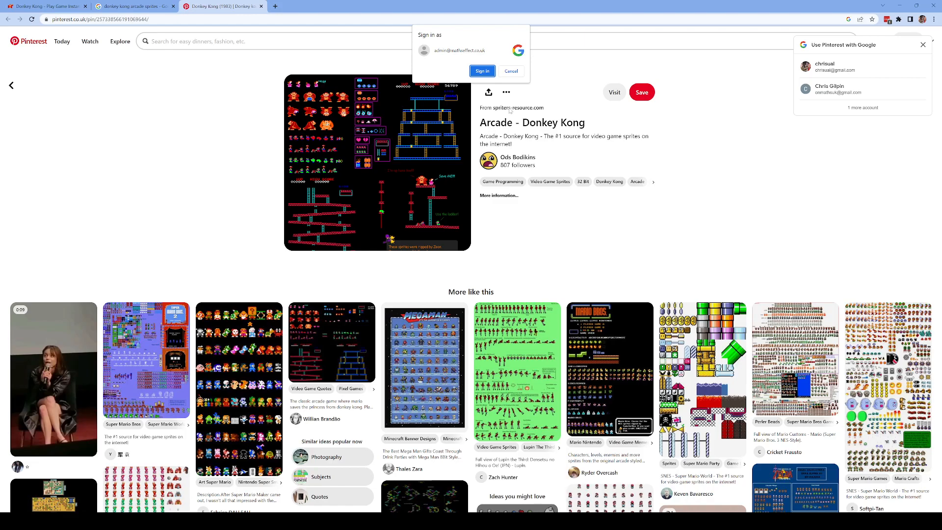
click(511, 72)
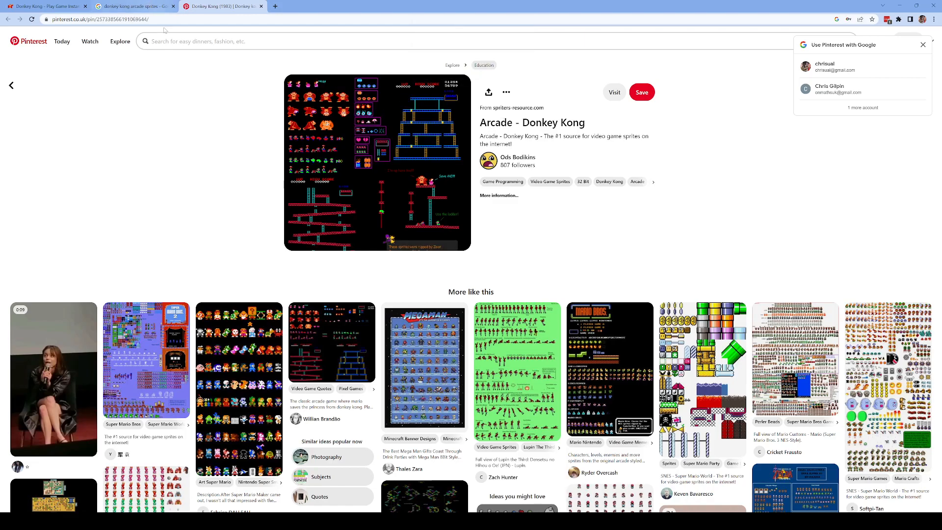
Step: Switch to Photoshop and marquee the sloped girder-and-ladder level on the sprite sheet
click(44, 6)
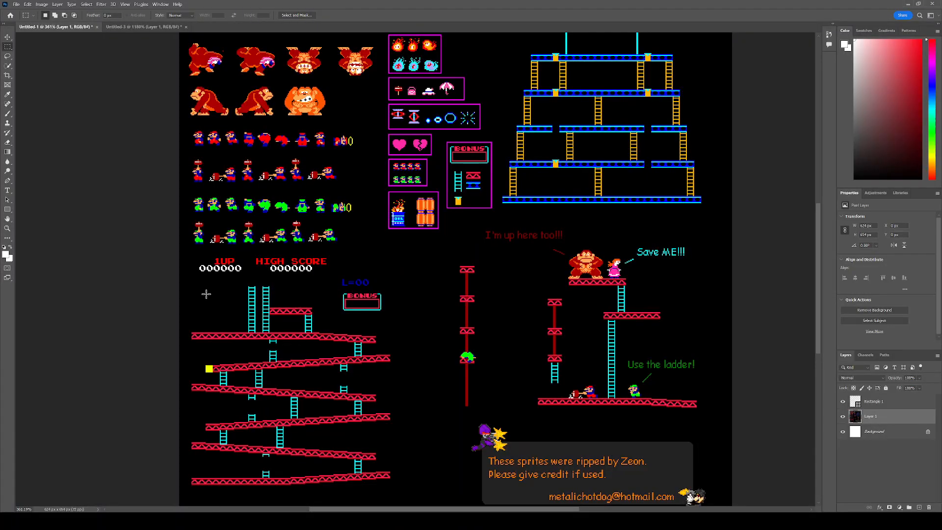
drag(188, 279, 396, 492)
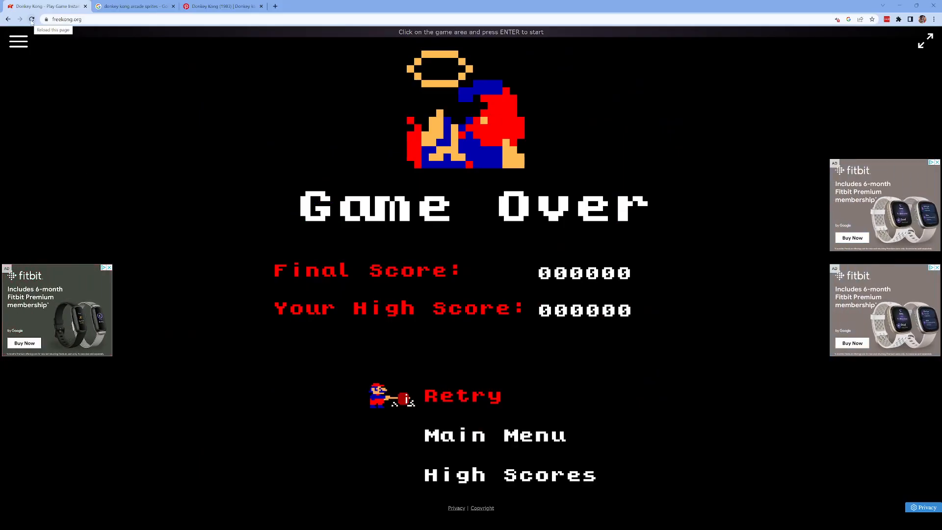
Step: Switch to the browser, reload the freekong.org game, dismiss its ad-blocker prompts and start a new game to examine the first level
click(31, 20)
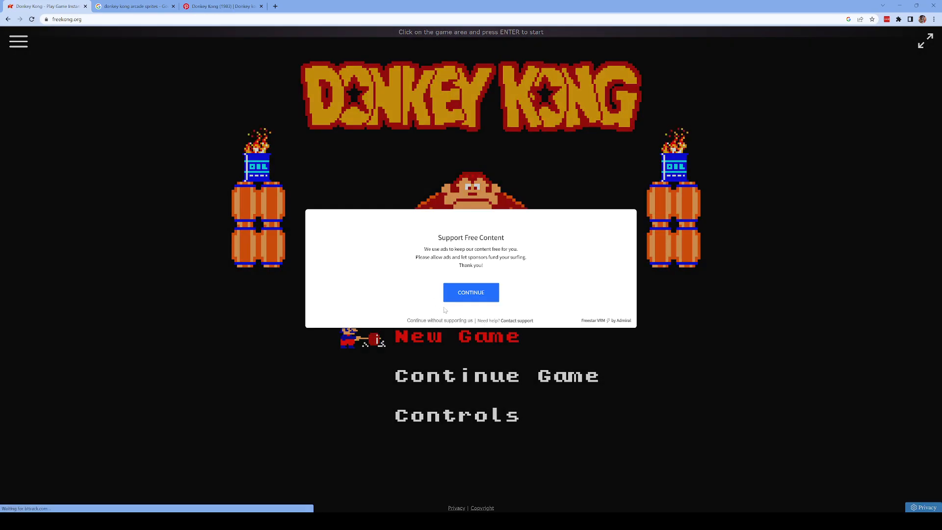
click(462, 294)
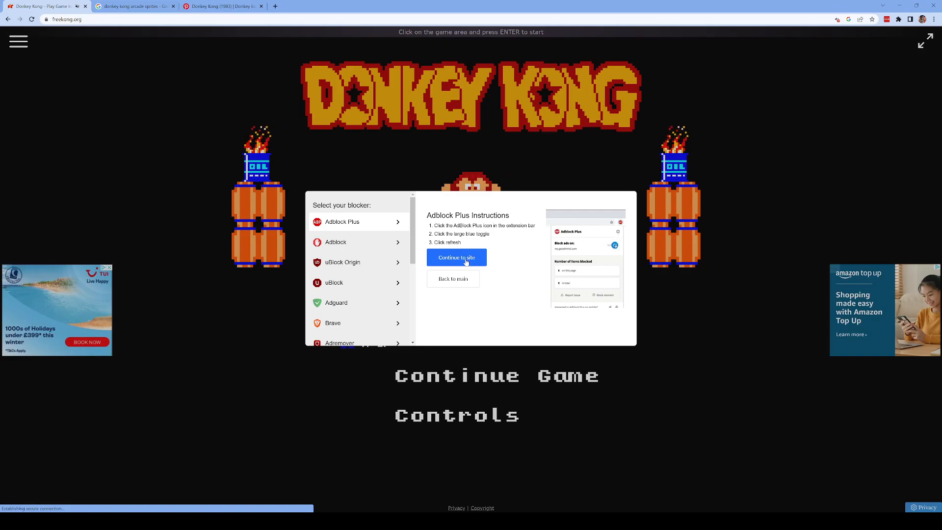
click(465, 260)
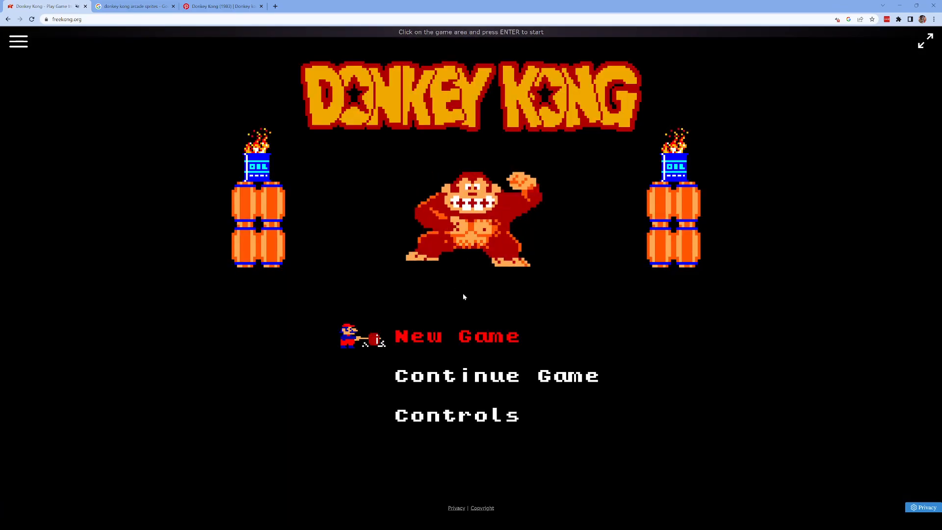
key(Return)
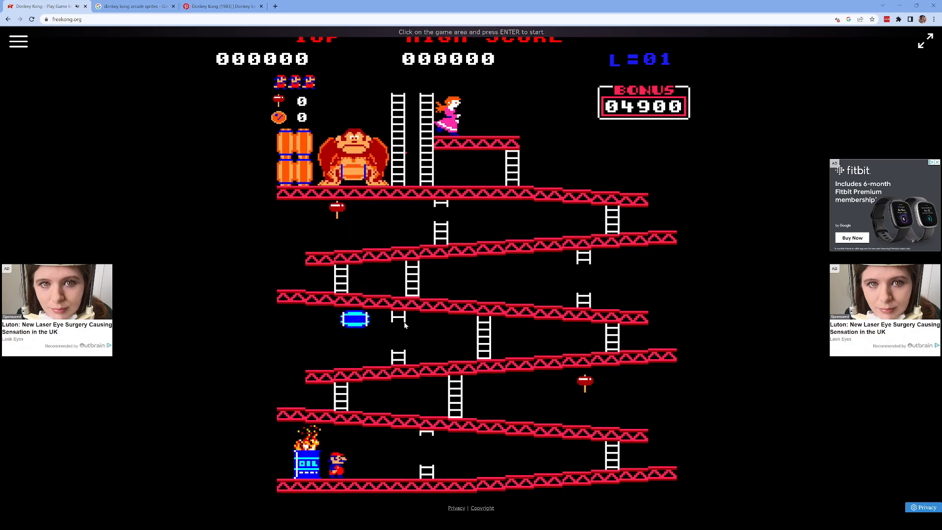
key(Right)
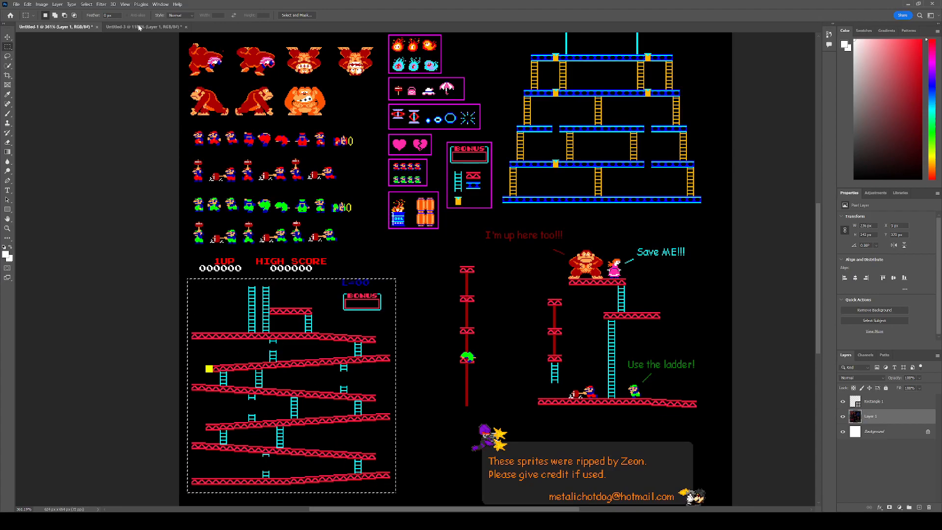
Step: In Photoshop's Untitled-3 document, draw a rectangle about 8 px square over the start of the top girder, with yellow fill and no stroke
click(123, 27)
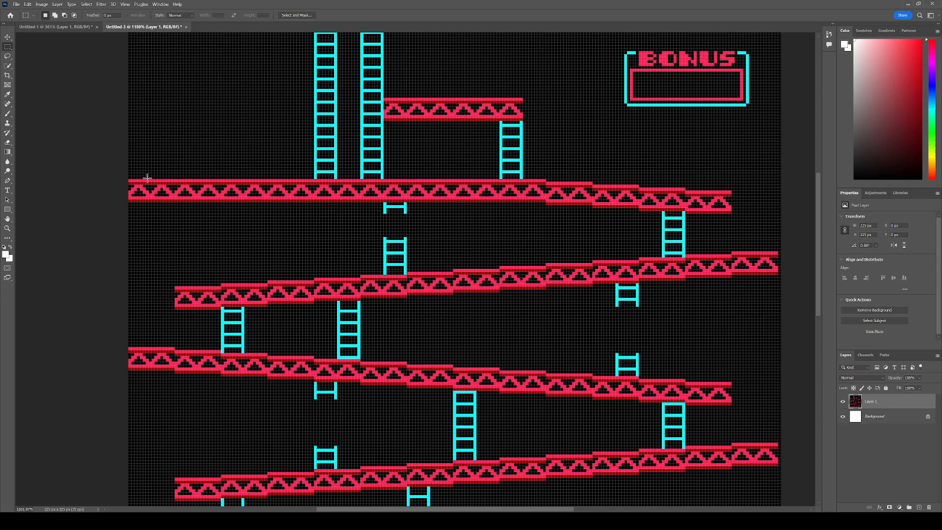
click(8, 210)
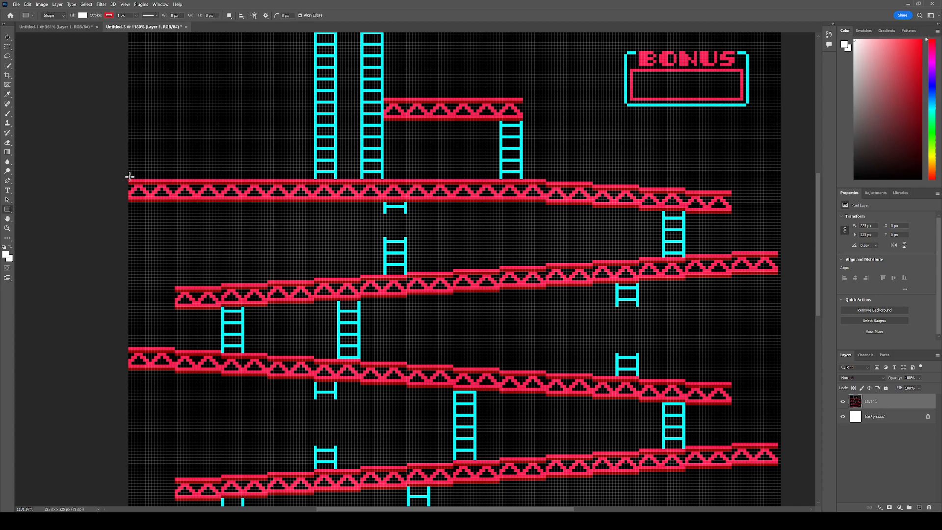
drag(127, 178, 149, 199)
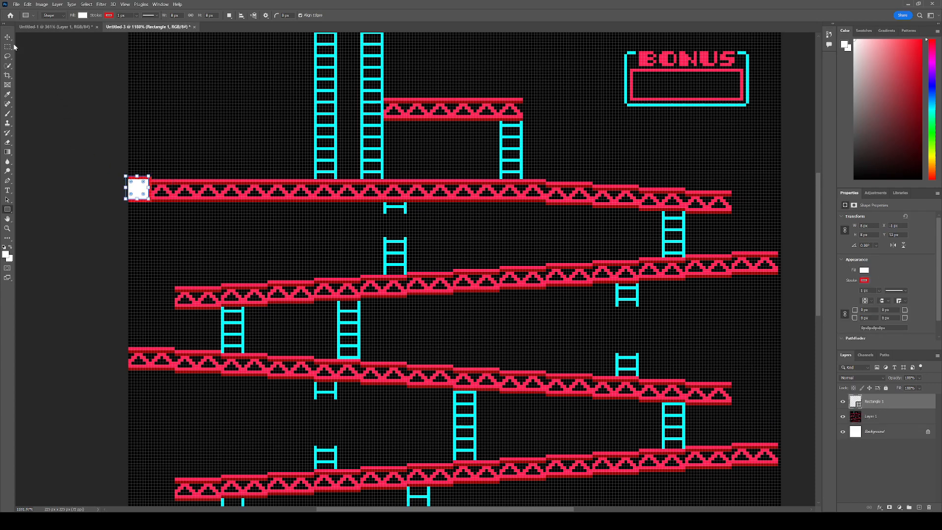
click(82, 15)
click(36, 54)
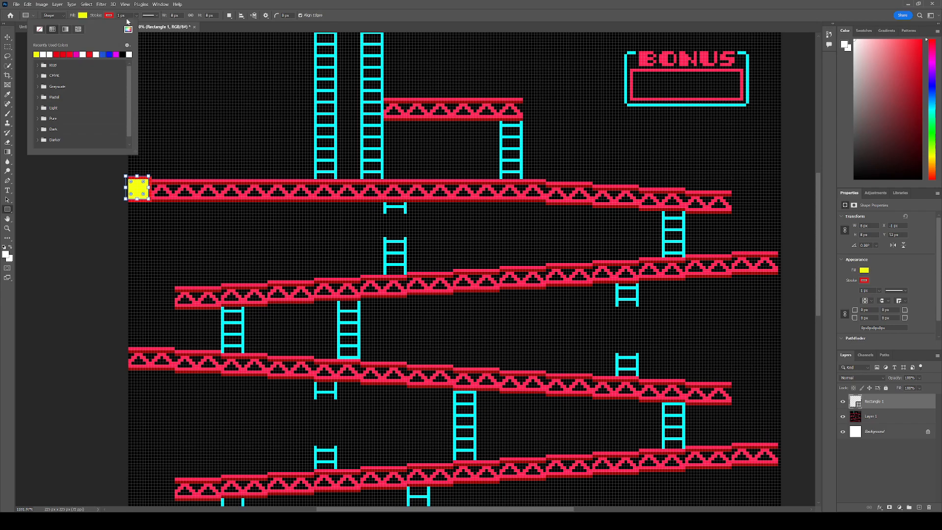
click(65, 31)
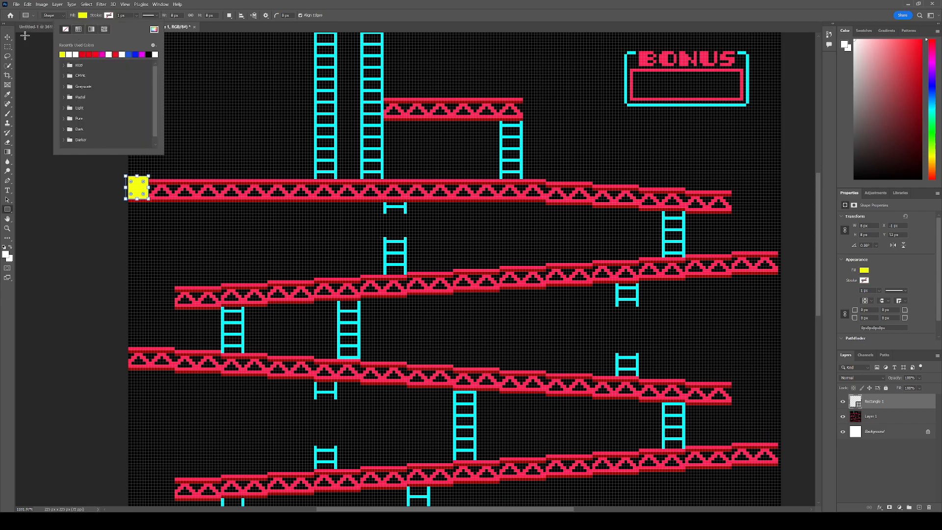
Step: Move the yellow square along the top girder to compare it with the girder blocks, and delete it
click(8, 37)
mouse_move(135, 186)
mouse_down()
mouse_move(189, 188)
mouse_move(178, 196)
mouse_up()
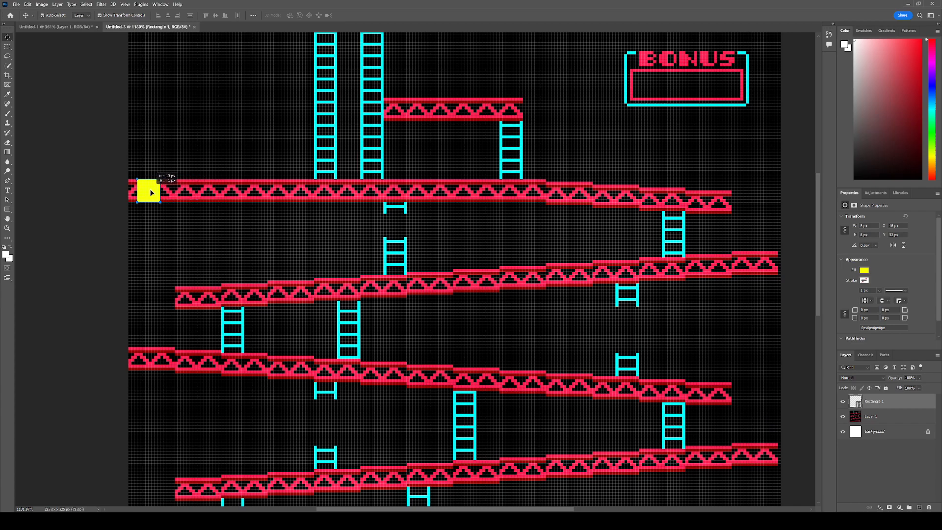
drag(148, 192, 145, 190)
alt+scroll(140, 183, up, 5)
drag(155, 187, 403, 258)
key(Delete)
Step: Marquee a block of the top girder, a ladder section and the short ladder stub below it to check their sizes
click(7, 48)
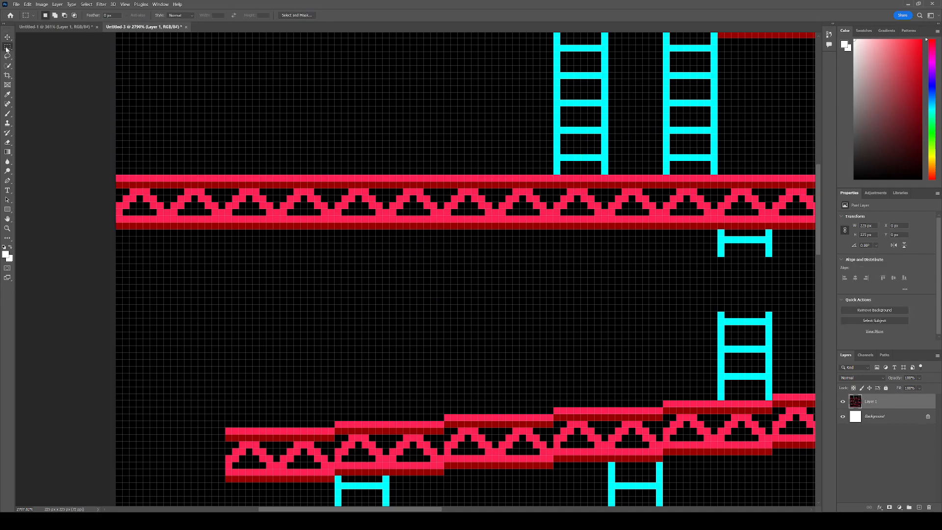
drag(117, 173, 164, 224)
drag(554, 181, 606, 123)
drag(721, 231, 769, 253)
drag(622, 333, 526, 231)
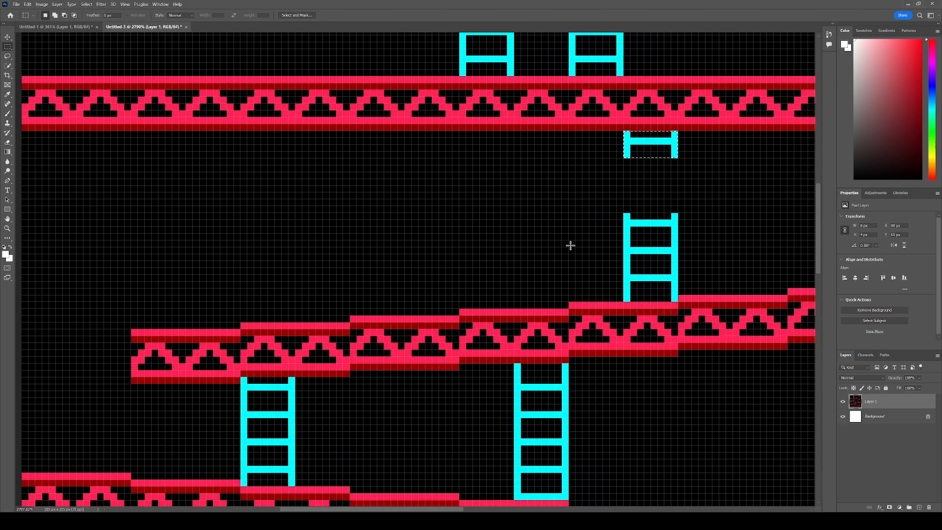
drag(603, 279, 568, 185)
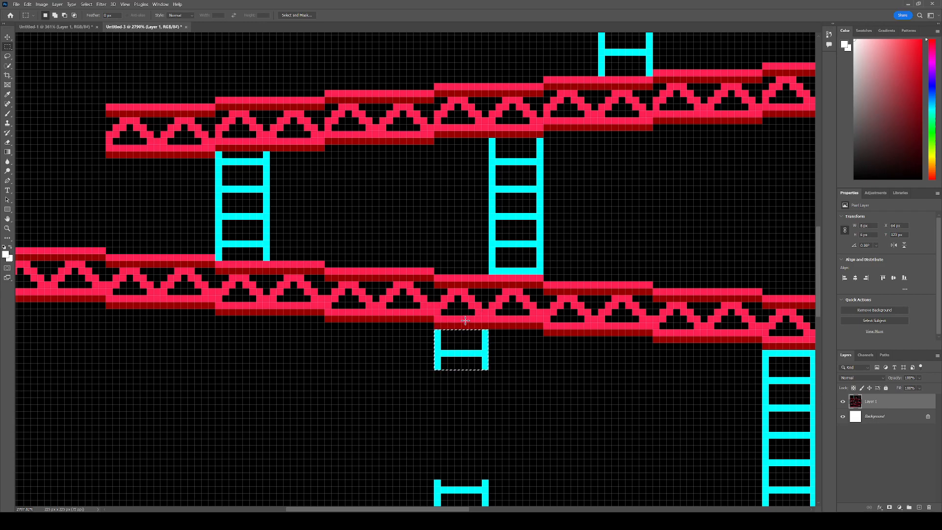
Step: Marquee the gap and the upper stub of the broken ladder above the lowest girder to check their dimensions
scroll(469, 308, down, 1)
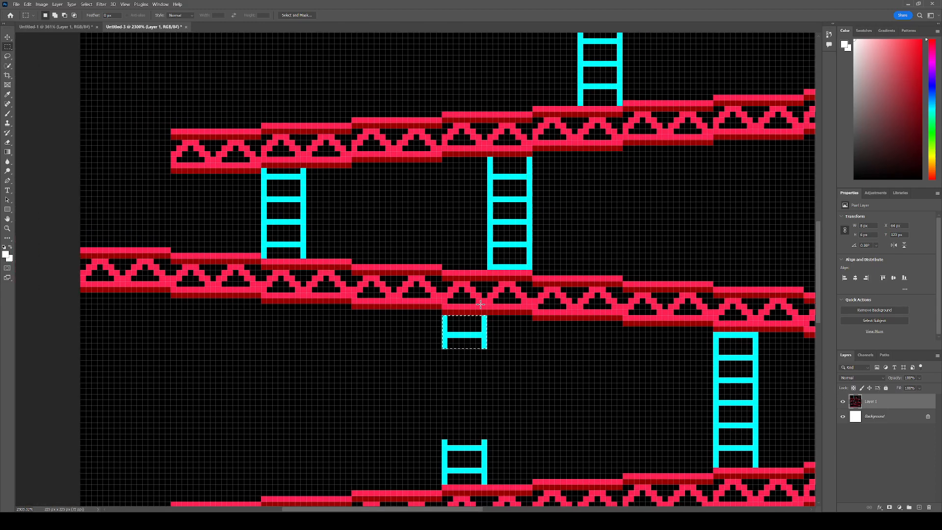
alt+scroll(479, 306, down, 3)
drag(518, 314, 442, 123)
drag(433, 295, 445, 329)
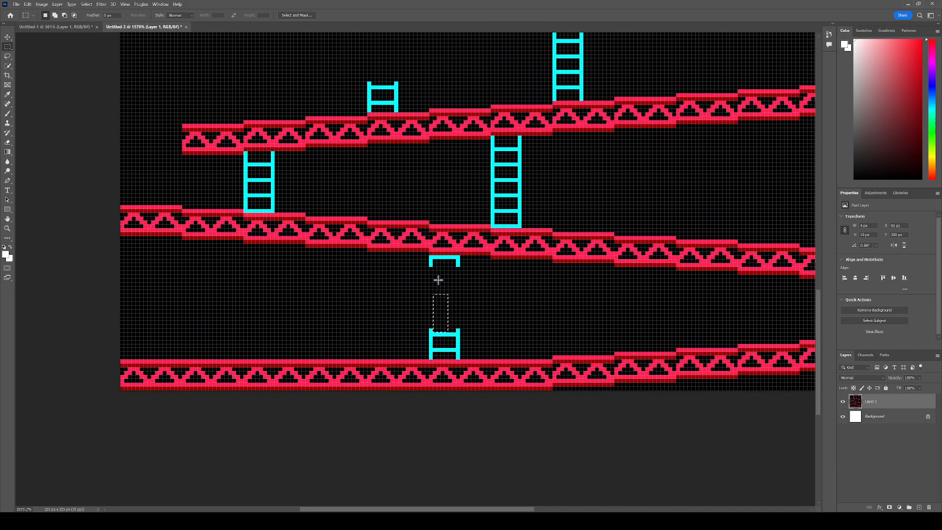
drag(426, 253, 460, 266)
click(424, 254)
click(460, 265)
Step: Marquee the step offset and the first block of the second-lowest girder to check them, clearing each selection
mouse_move(429, 224)
mouse_down()
mouse_move(462, 248)
mouse_move(445, 245)
mouse_move(462, 248)
mouse_move(435, 227)
mouse_move(460, 266)
mouse_move(431, 237)
mouse_up()
key(ctrl+d)
drag(120, 202, 159, 232)
key(ctrl+d)
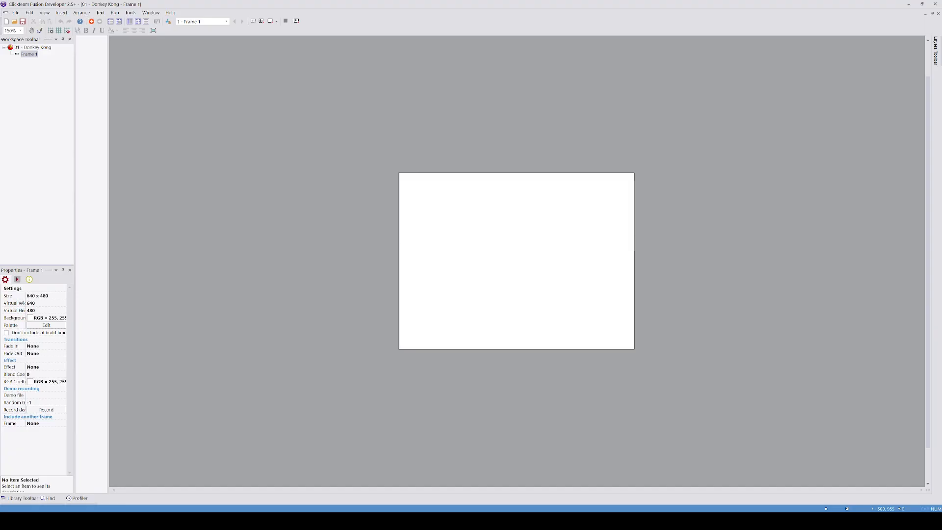
Step: Switch to Clickteam Fusion and insert an Active object in the upper-left area of Frame 1
double_click(450, 185)
double_click(450, 198)
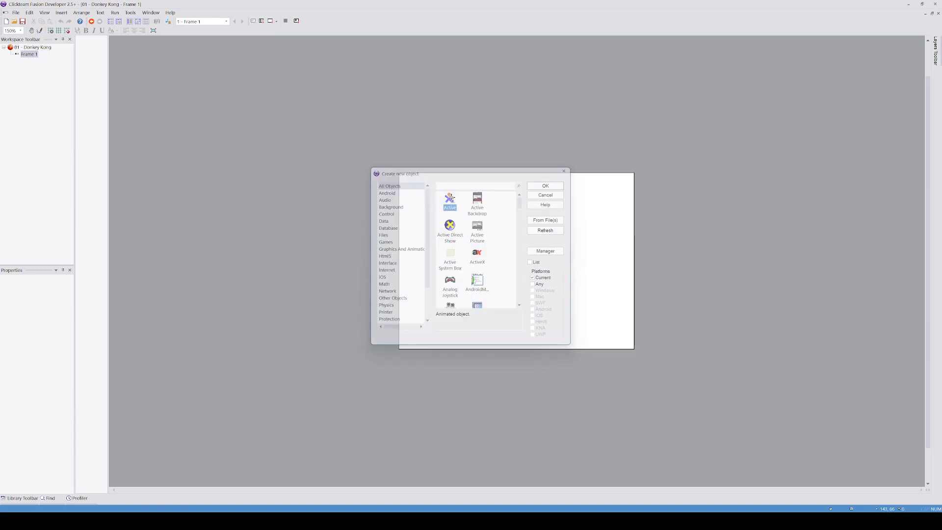
click(440, 204)
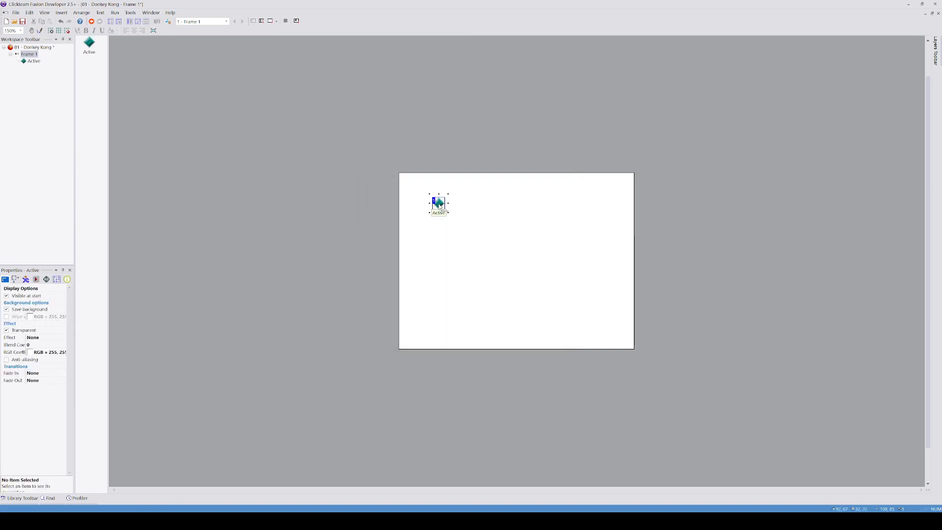
Step: Set the Active object's width and height to 8
click(16, 280)
click(37, 323)
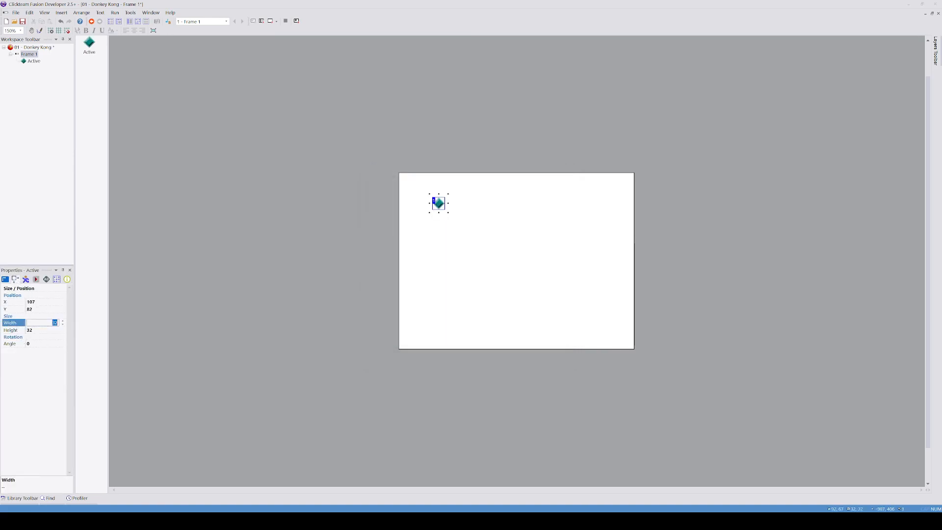
text(4)
key(Return)
click(396, 182)
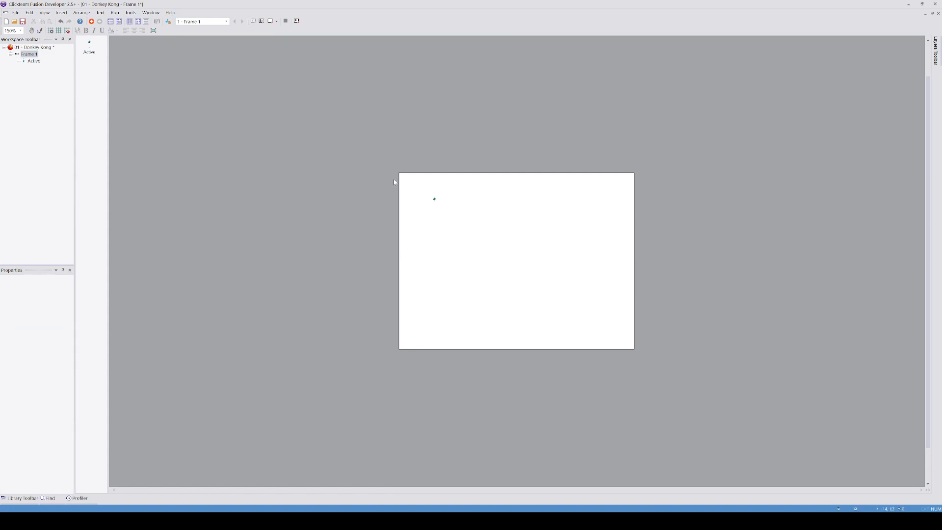
Step: Set the Active object's width and height to 24 and move it near the frame's left edge, at about X 19, Y 156
click(434, 200)
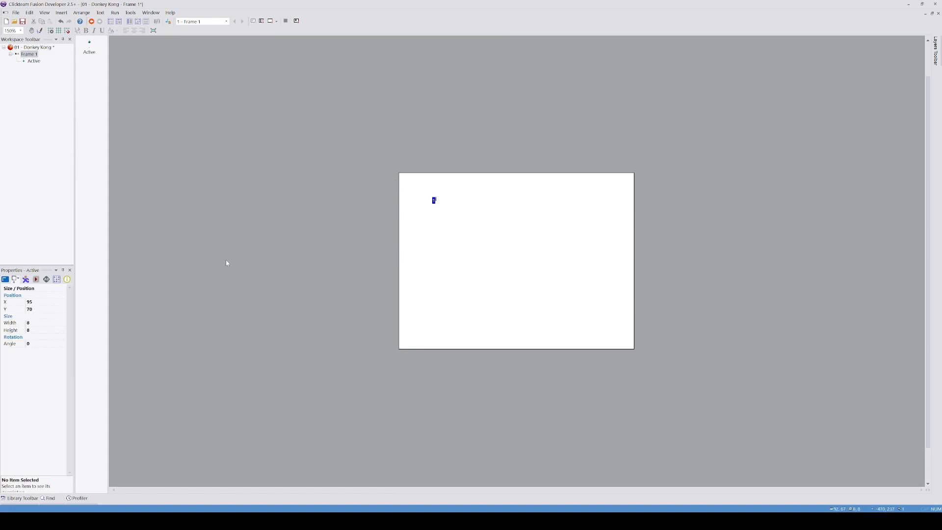
click(35, 325)
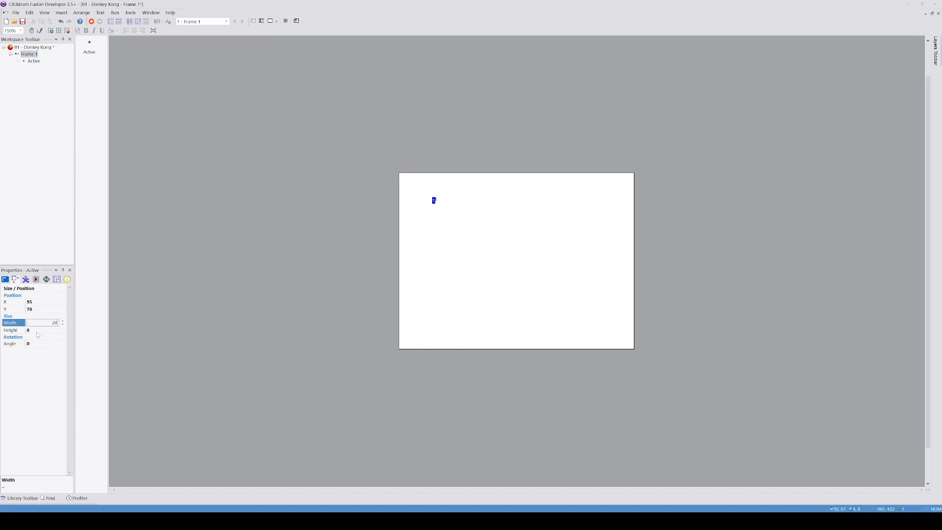
text(24)
key(Return)
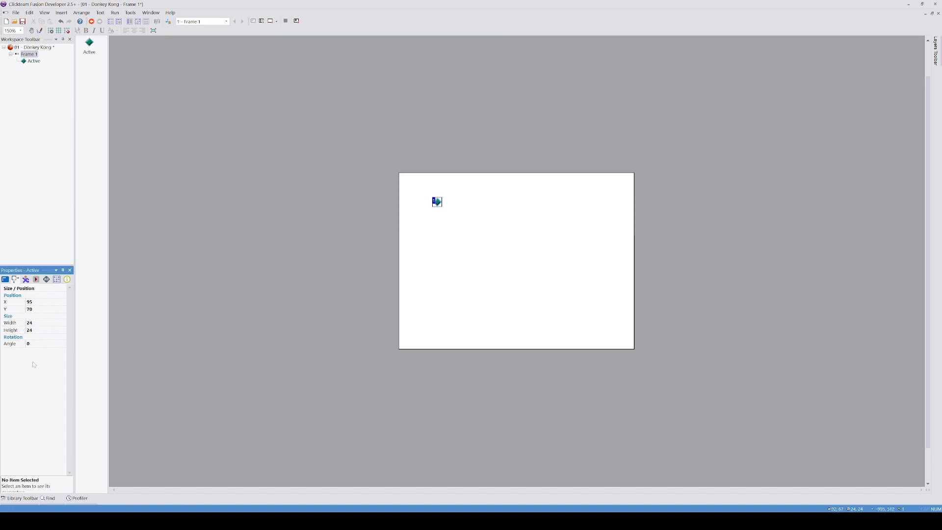
click(441, 209)
drag(426, 207, 410, 236)
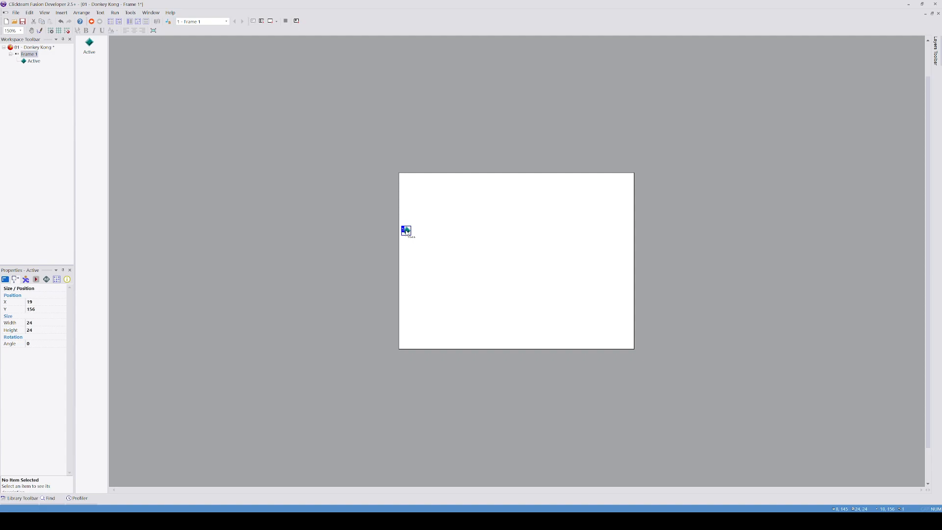
Step: Open the Active object's image for editing and erase the entire default diamond graphic
double_click(408, 230)
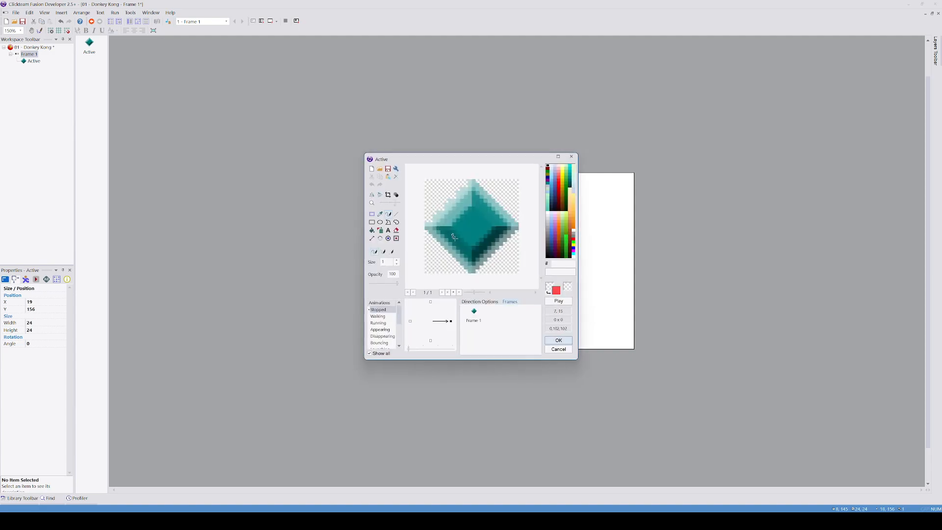
click(372, 214)
drag(422, 174, 523, 288)
key(Delete)
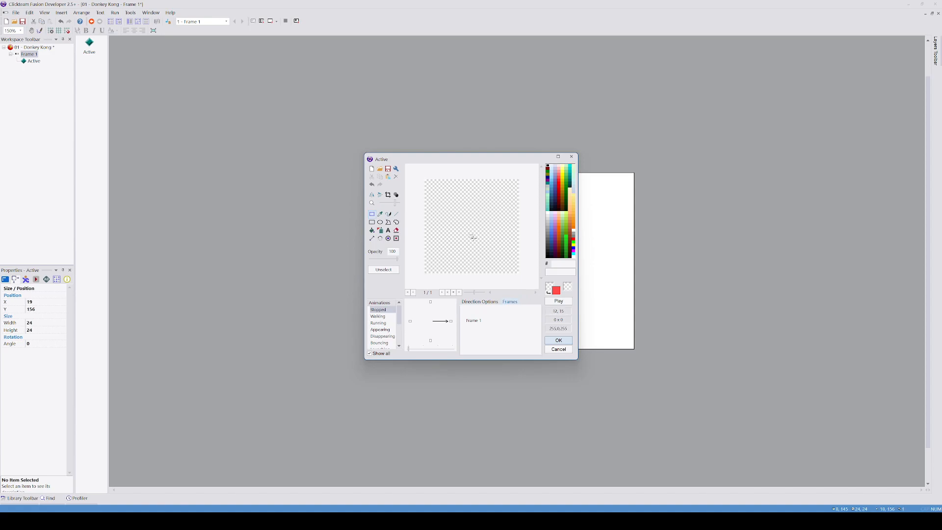
Step: Switch to Photoshop and marquee the first block of the second-lowest girder as a reference for the sprite
click(181, 521)
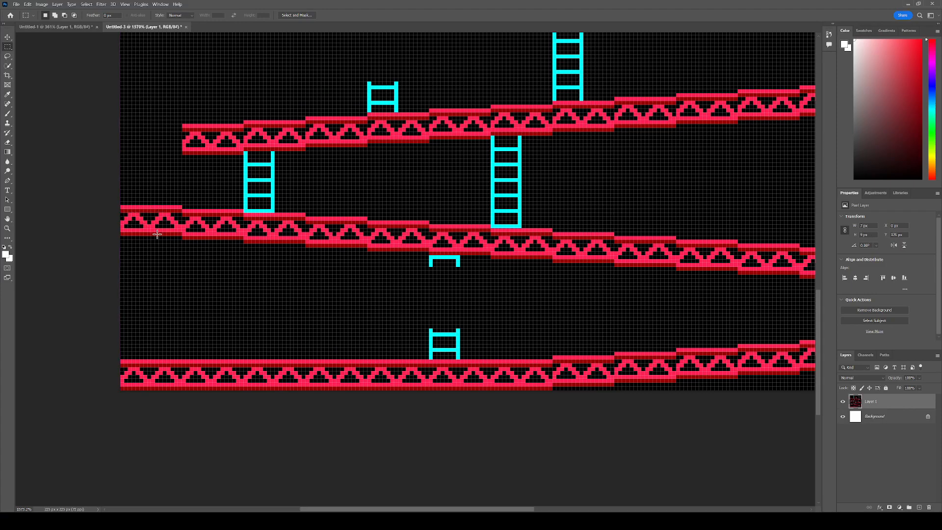
drag(121, 202, 155, 239)
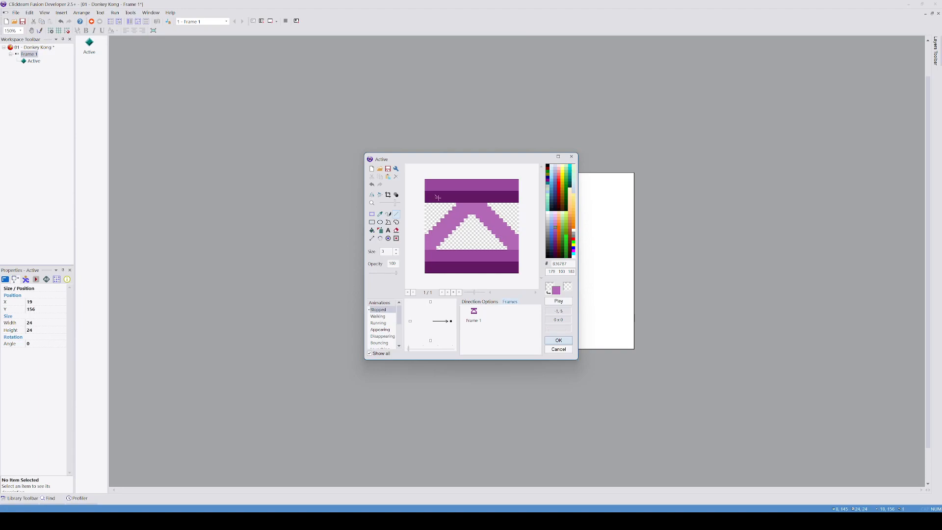
Step: Set the girder image's hot spot and action point to its top-left corner, and move the Active object higher near the frame's left edge
click(558, 340)
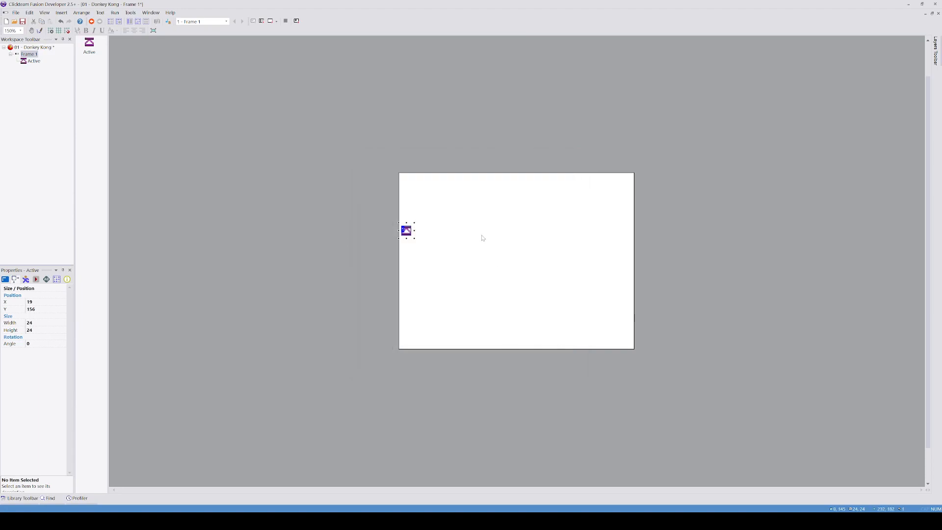
double_click(407, 230)
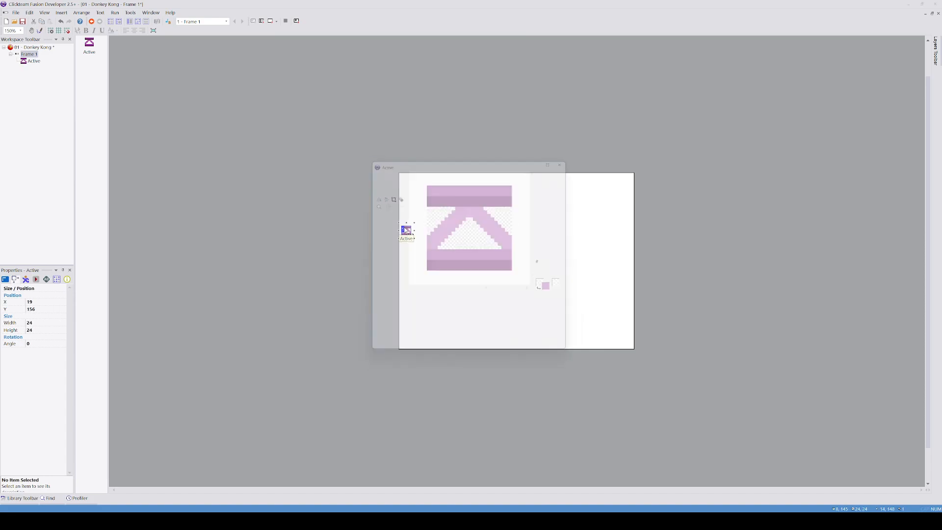
click(389, 238)
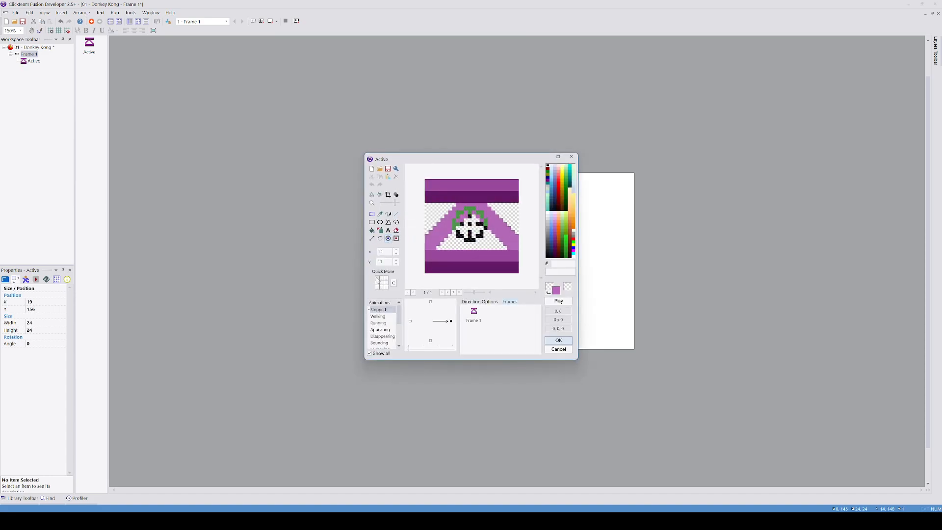
click(396, 239)
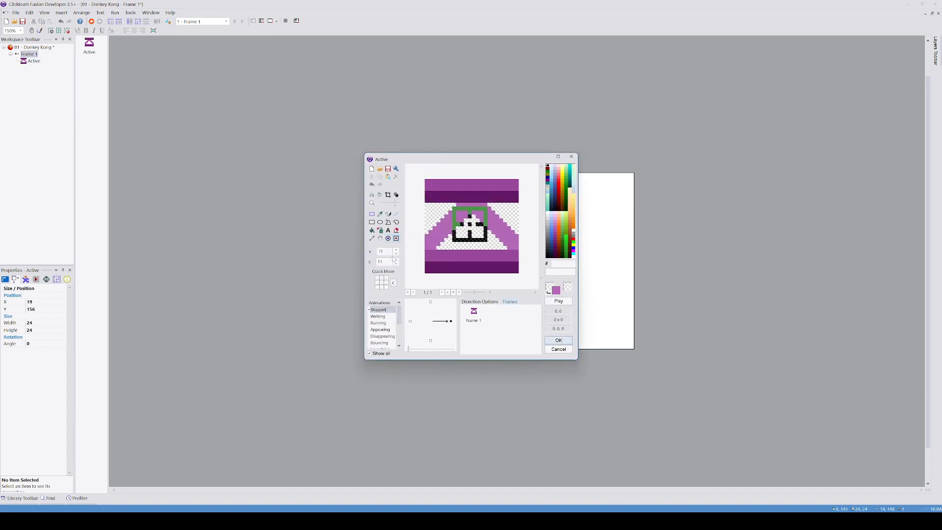
click(377, 281)
click(559, 340)
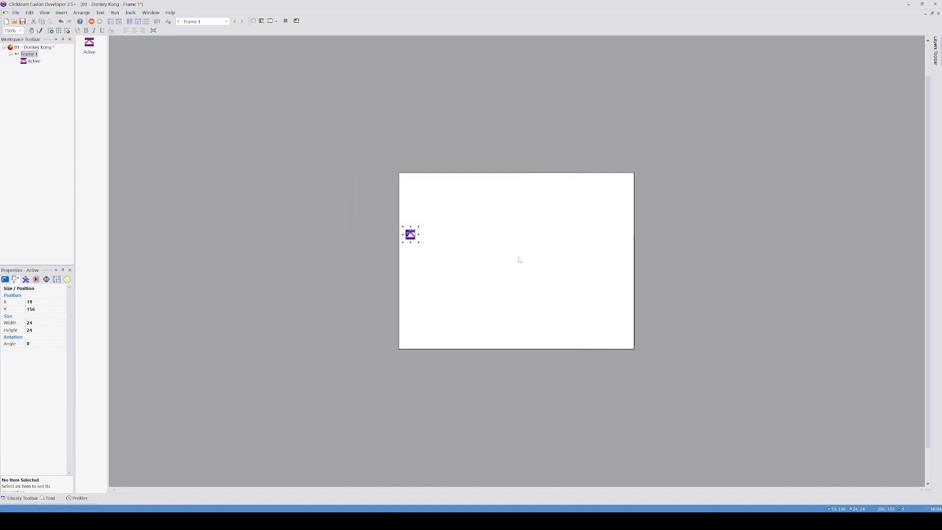
drag(405, 215, 410, 213)
click(405, 215)
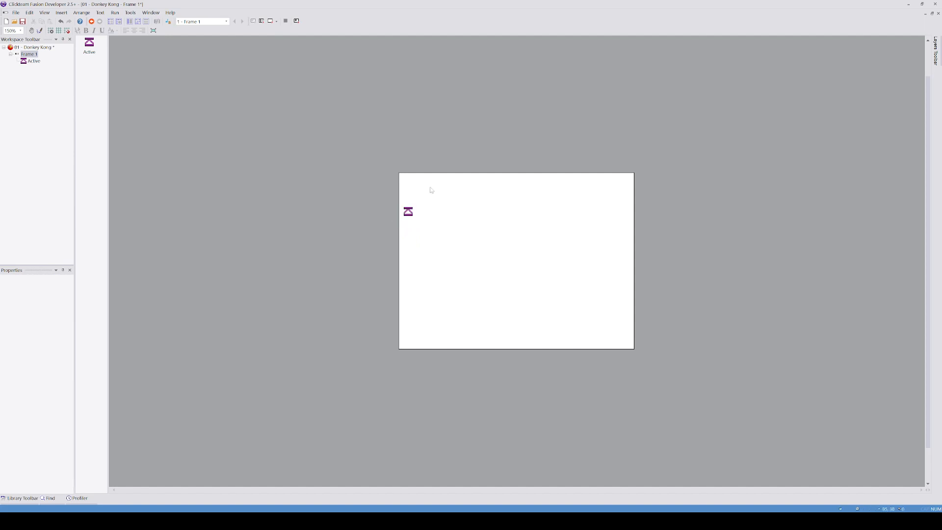
Step: Open the frame's event editor and add a Start of Frame condition
click(139, 22)
double_click(119, 54)
click(100, 61)
click(118, 66)
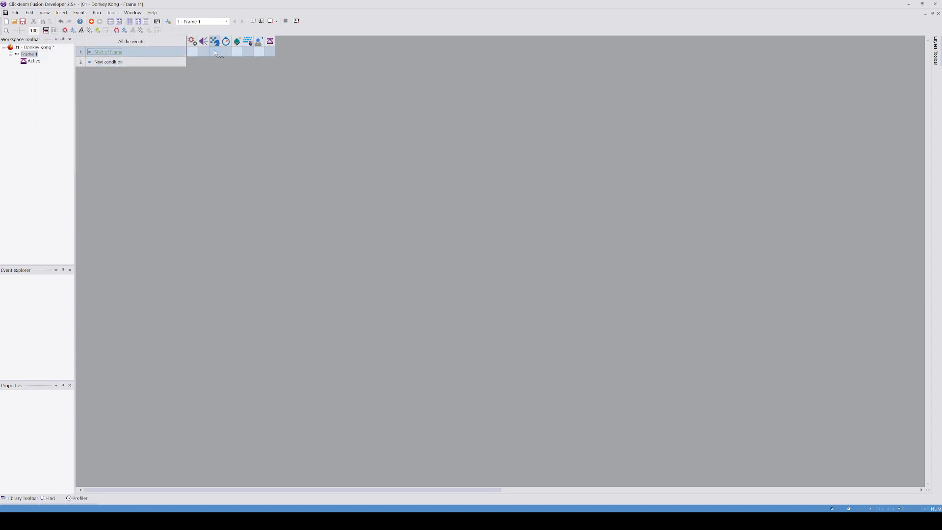
Step: Add an action to the Start of Frame event that starts a fast loop named "plat1"
right_click(193, 51)
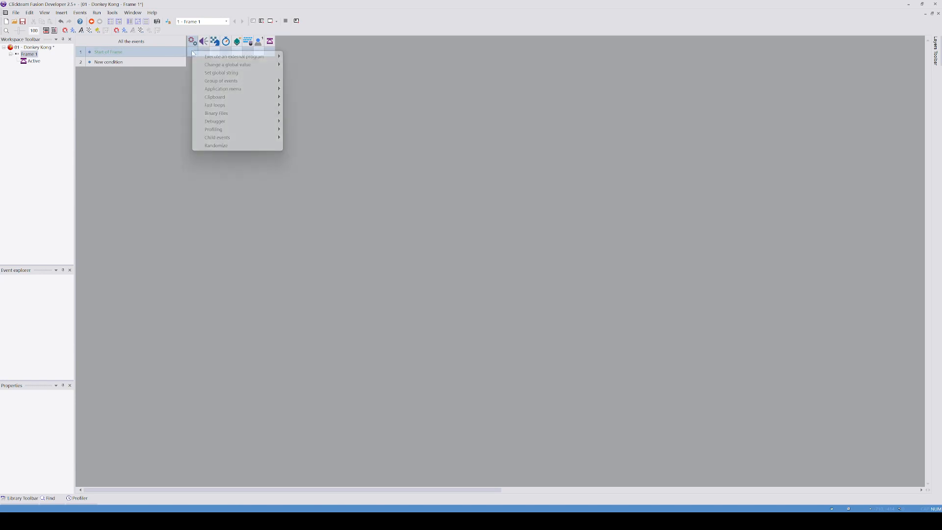
mouse_move(231, 105)
click(304, 106)
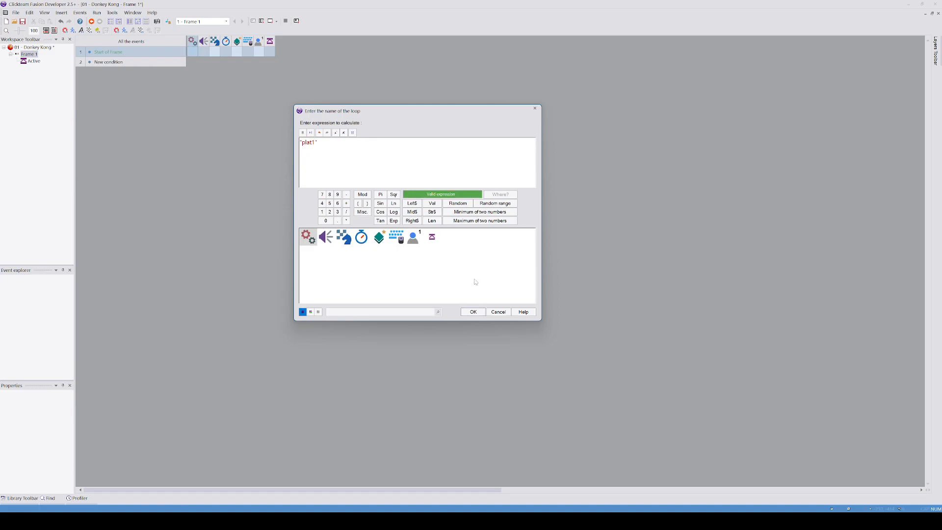
key(ctrl+a)
click(473, 313)
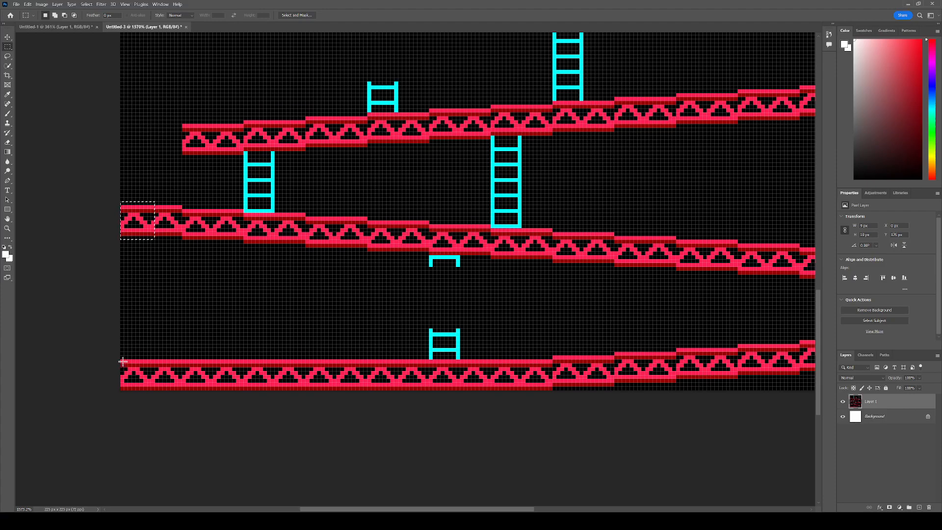
Step: Switch to Photoshop and add a guide layout with 8 px wide columns and 8 px high rows over the level image
click(126, 4)
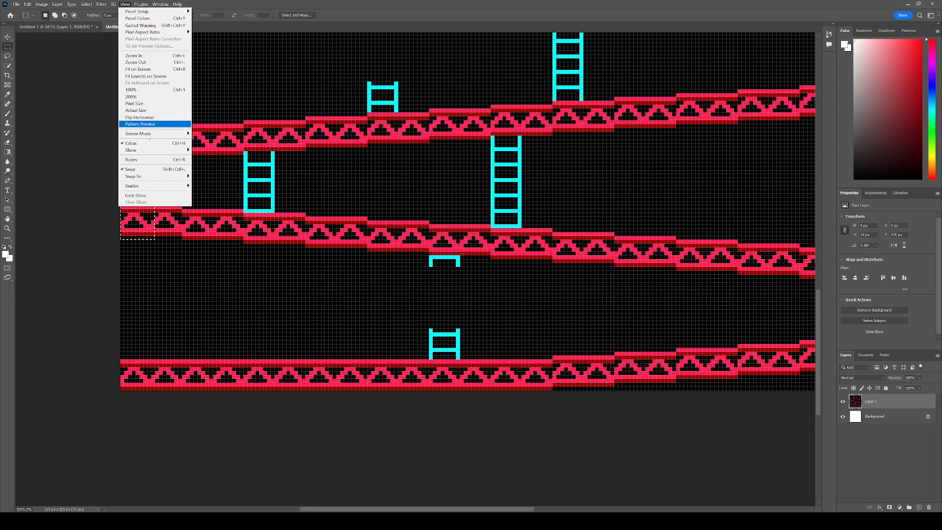
mouse_move(182, 186)
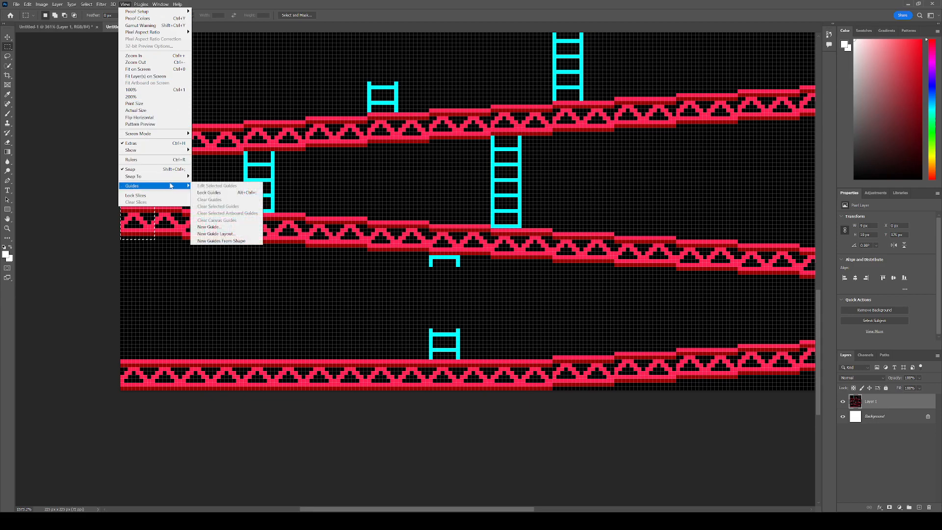
click(216, 233)
click(537, 150)
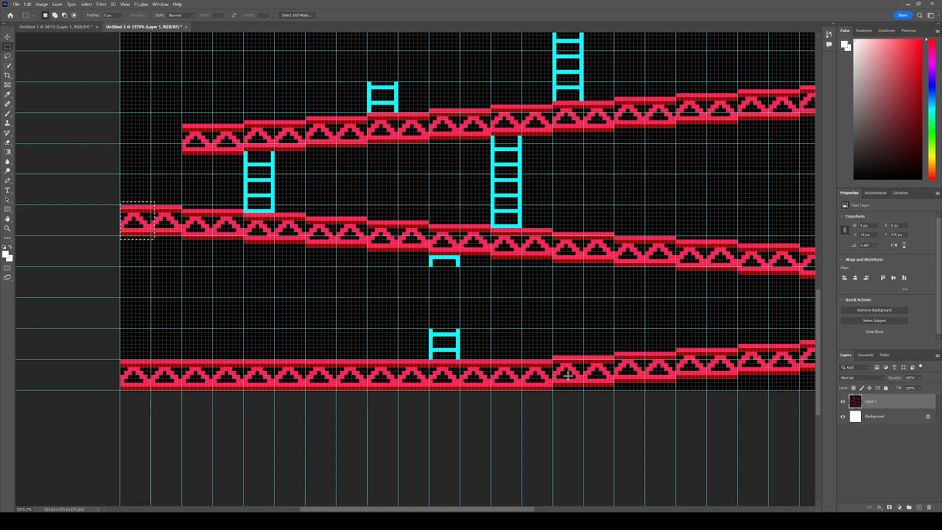
Step: Examine how the girder blocks and their height steps line up with the 8 px guides across the whole level
drag(570, 366, 456, 343)
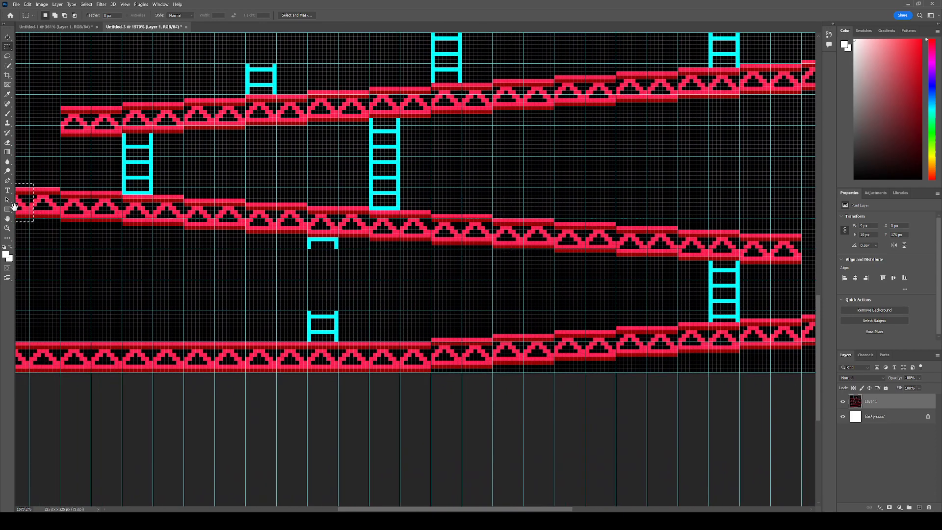
scroll(428, 231, down, 2)
scroll(428, 231, right, 6)
drag(409, 242, 648, 267)
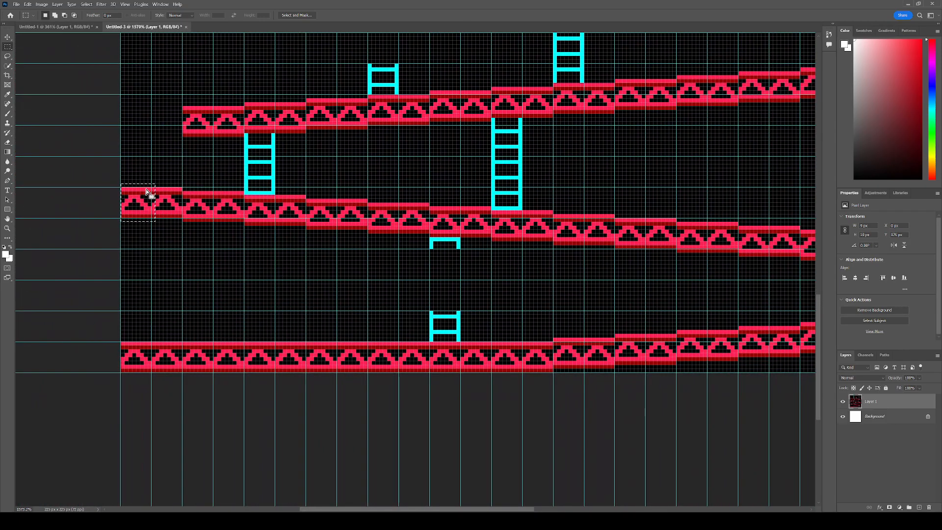
scroll(339, 198, up, 5)
scroll(339, 198, right, 3)
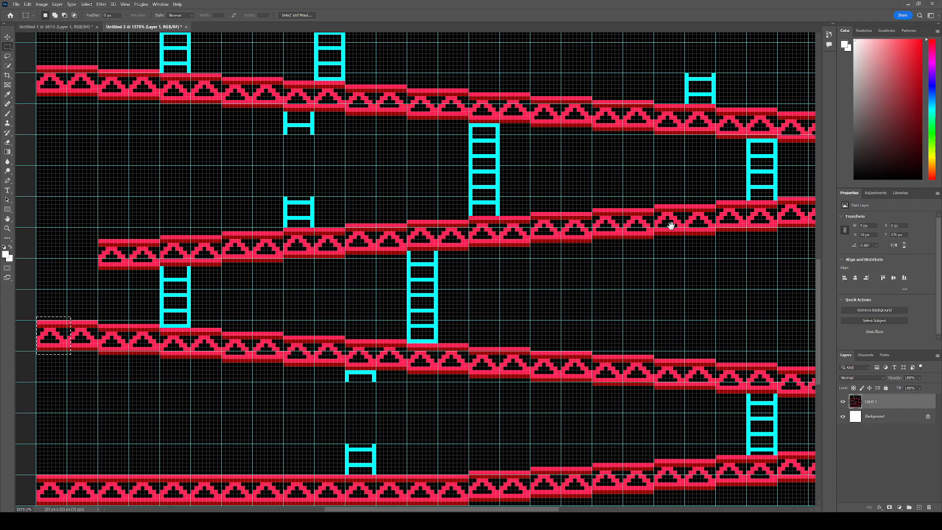
drag(672, 225, 542, 238)
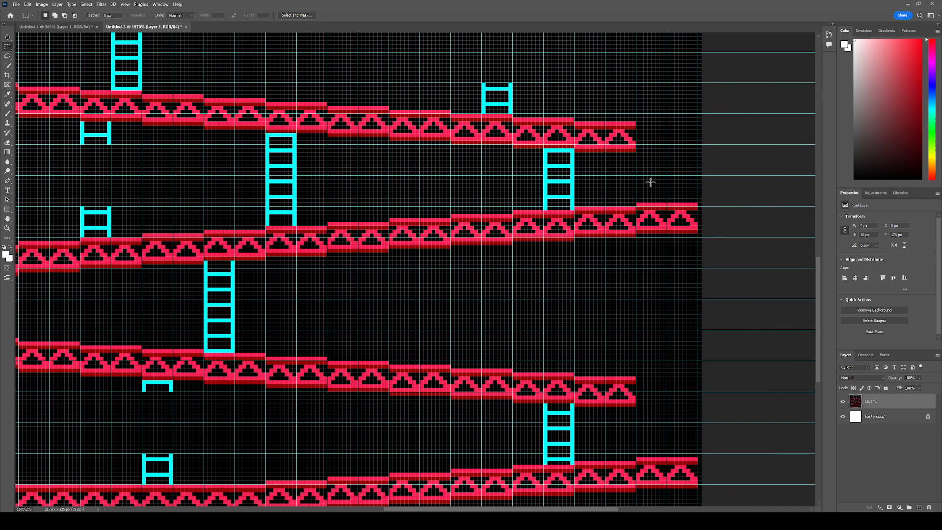
drag(178, 229, 562, 290)
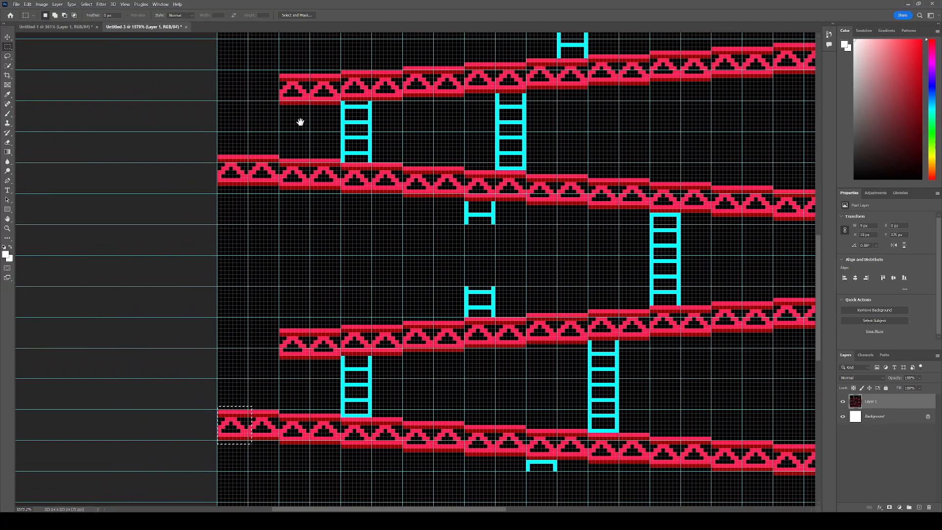
drag(300, 121, 160, 216)
drag(499, 131, 543, 182)
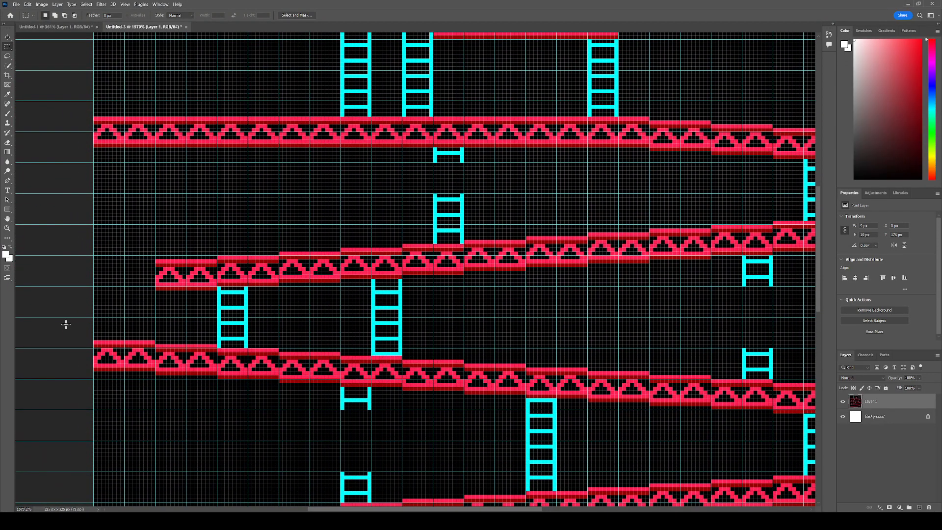
drag(452, 304, 399, 200)
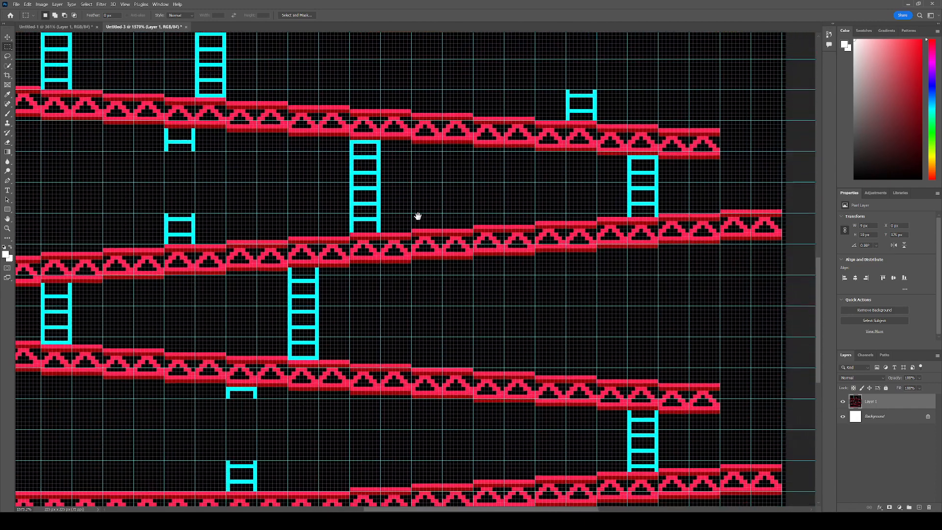
drag(562, 275, 513, 302)
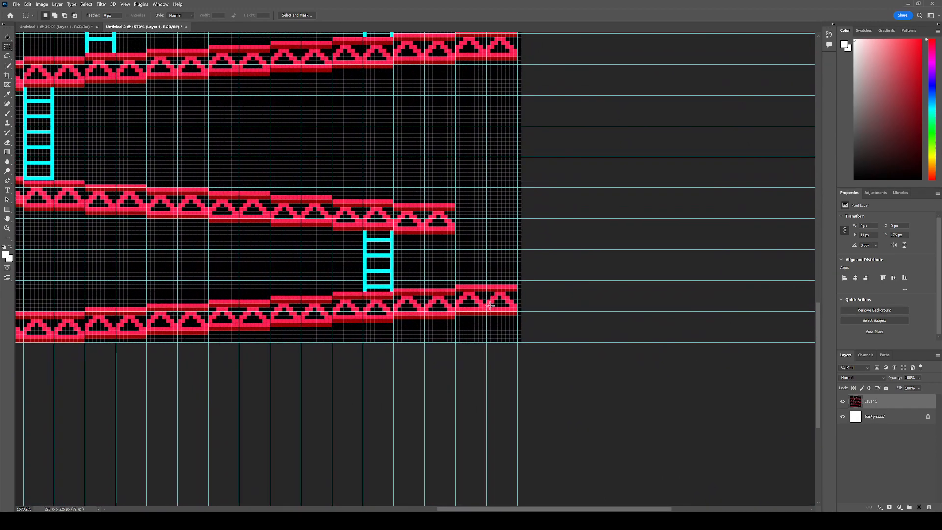
click(125, 5)
mouse_move(177, 188)
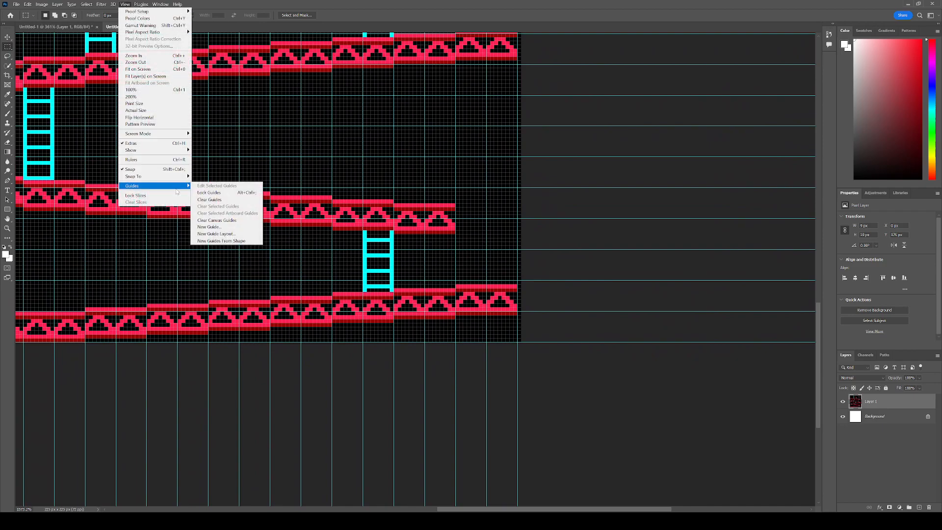
click(223, 234)
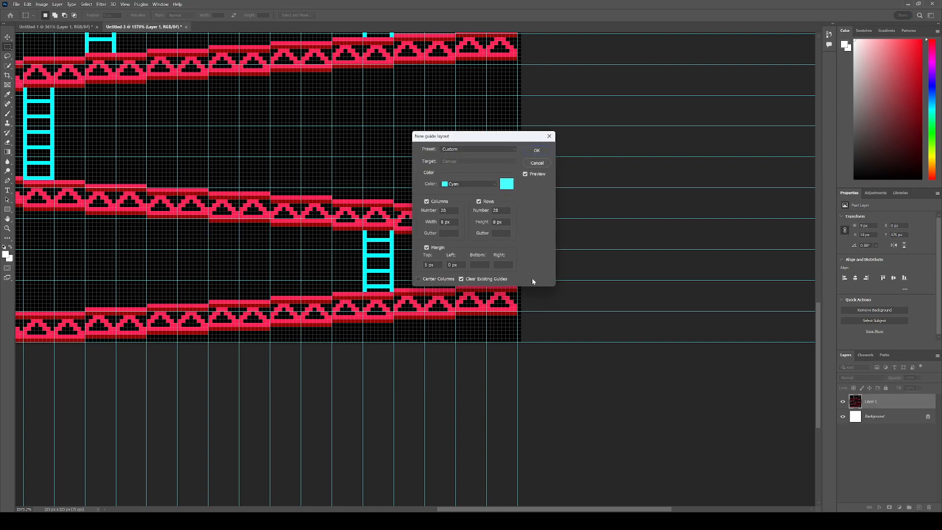
click(432, 265)
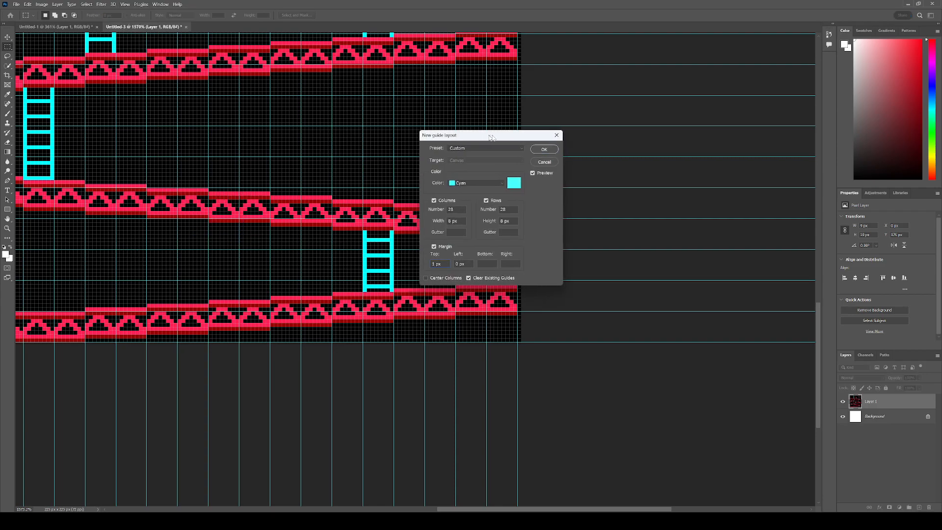
drag(495, 136, 686, 110)
key(Up)
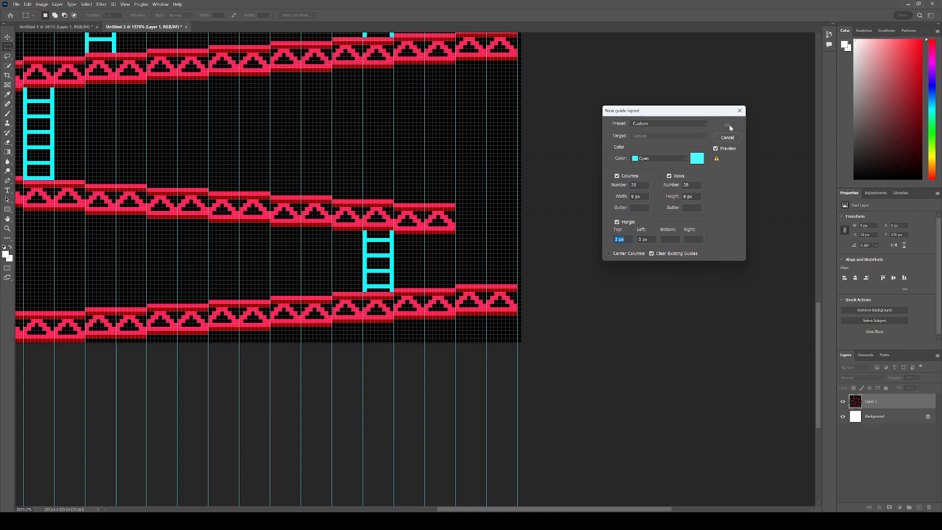
click(740, 110)
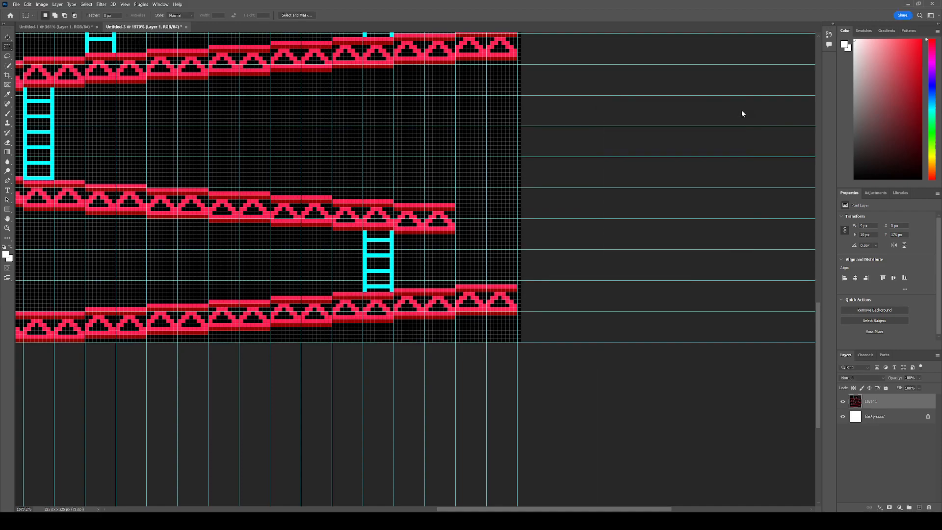
Step: Replace the guides with a new guide layout whose top margin is -6 px, keeping the 8 px columns and rows
click(125, 5)
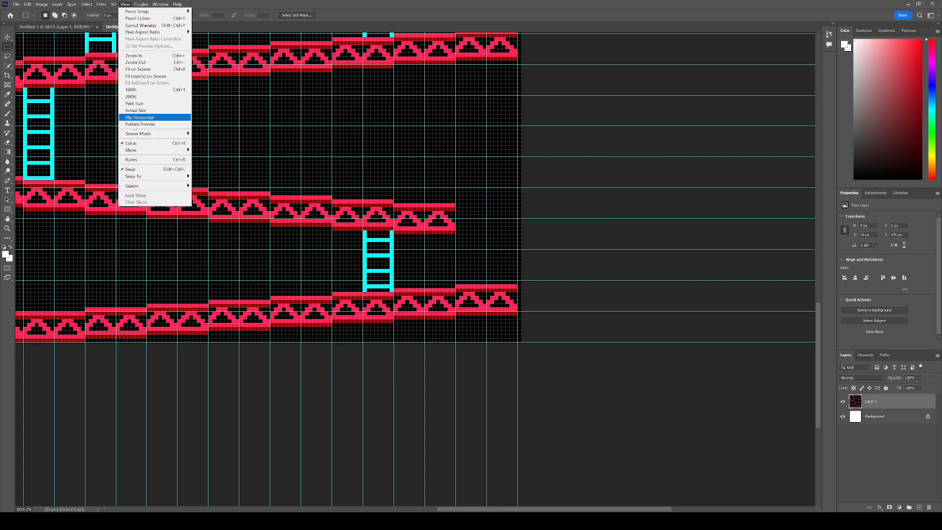
mouse_move(157, 188)
click(216, 235)
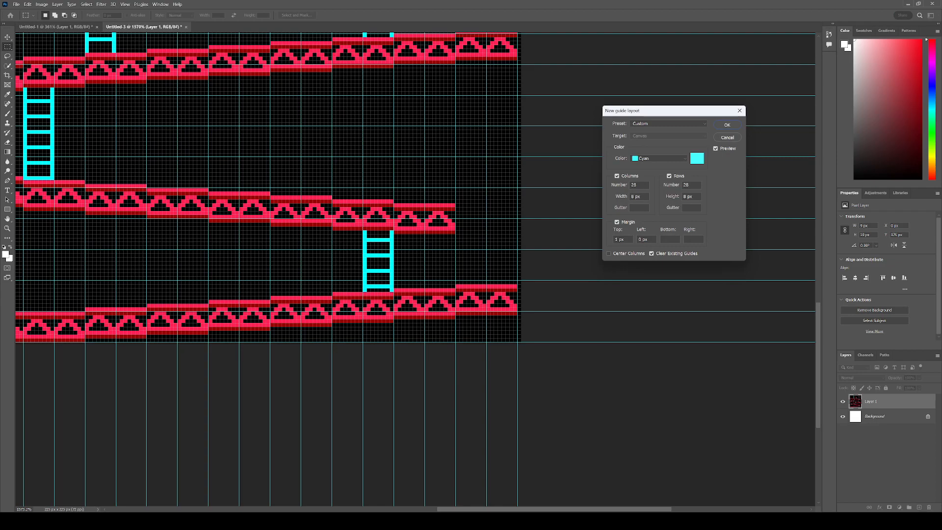
key(Down)
key(Down)
key(Down)
key(Down)
key(Down)
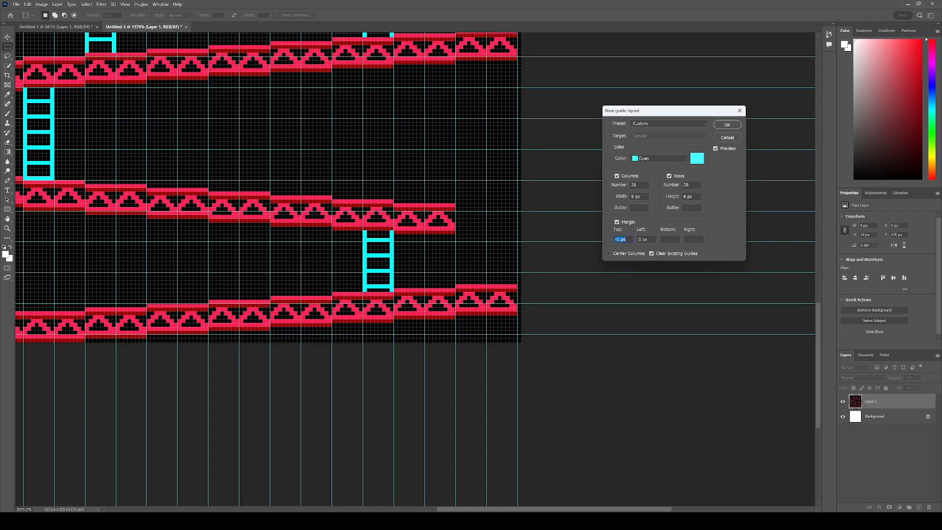
key(Down)
key(Down)
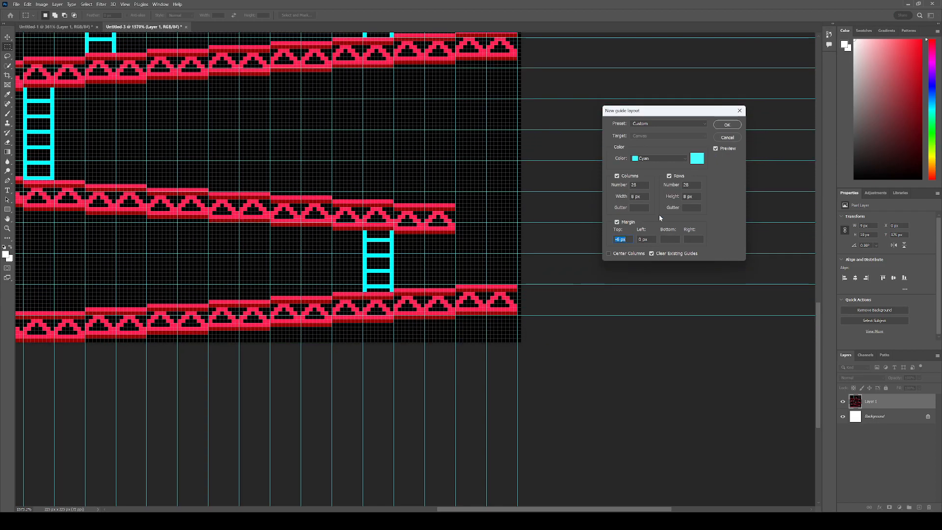
click(728, 126)
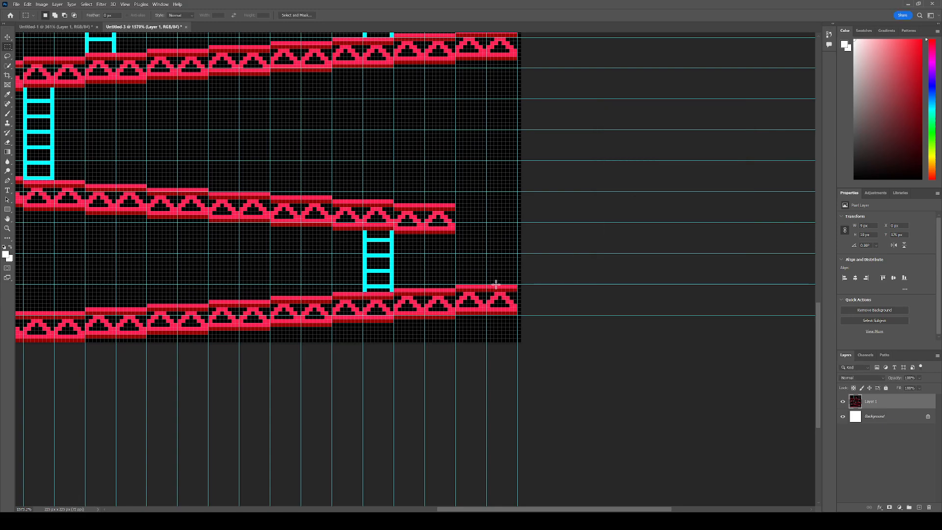
Step: Clear the marquee selection around the girder block and check the other girders against the new guide layout
drag(440, 250, 620, 311)
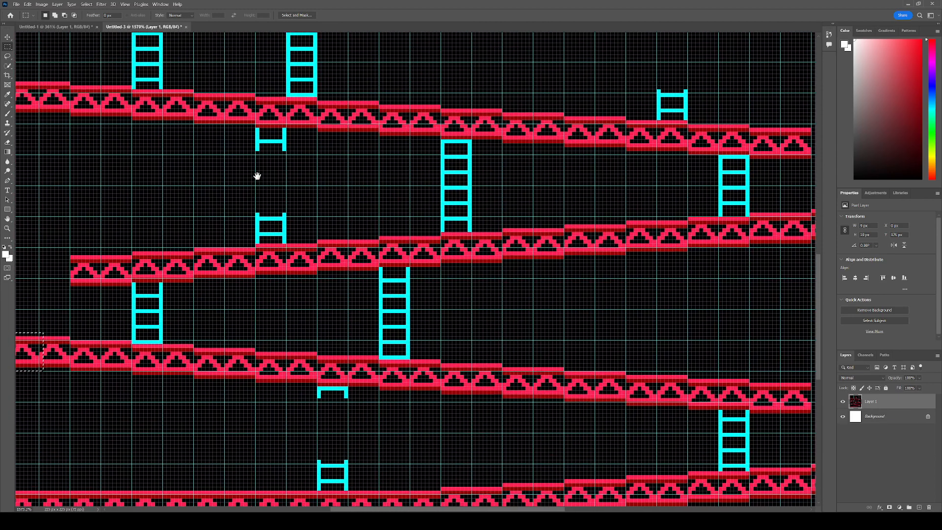
key(ctrl+d)
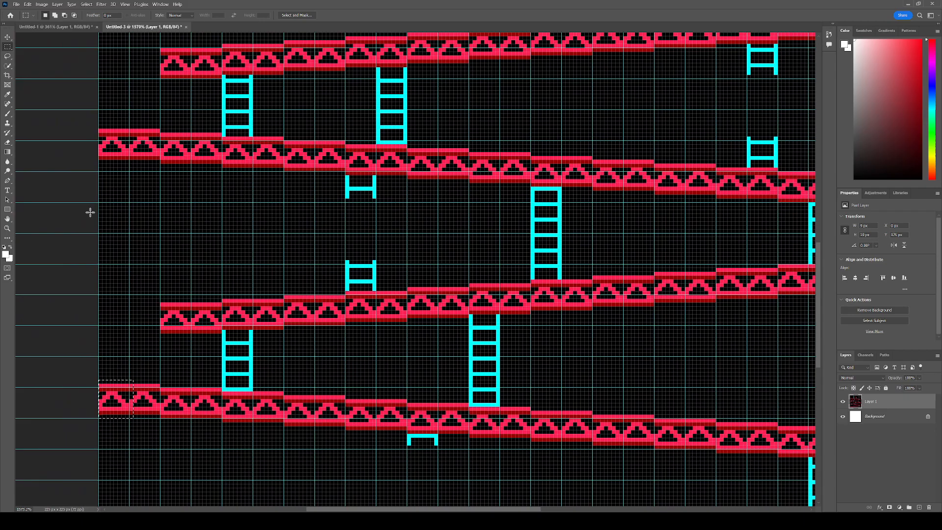
drag(208, 169, 149, 358)
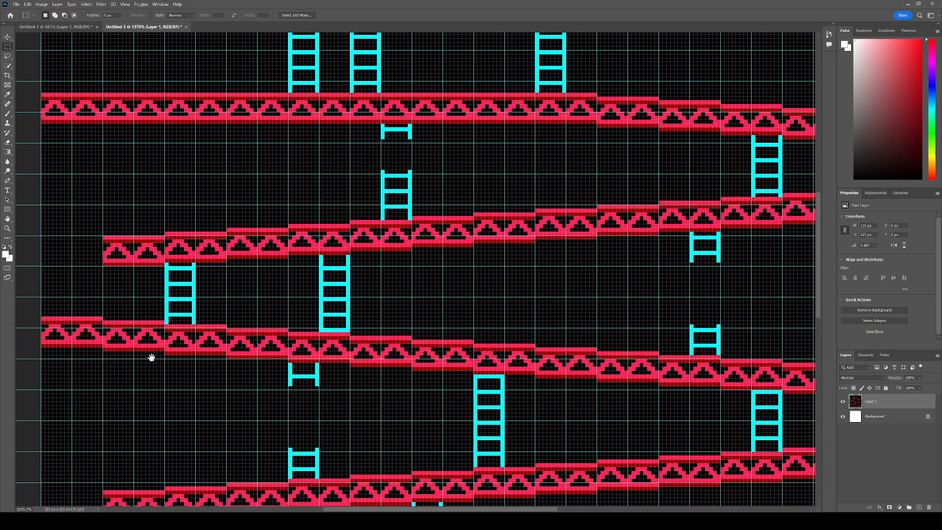
drag(552, 225, 405, 99)
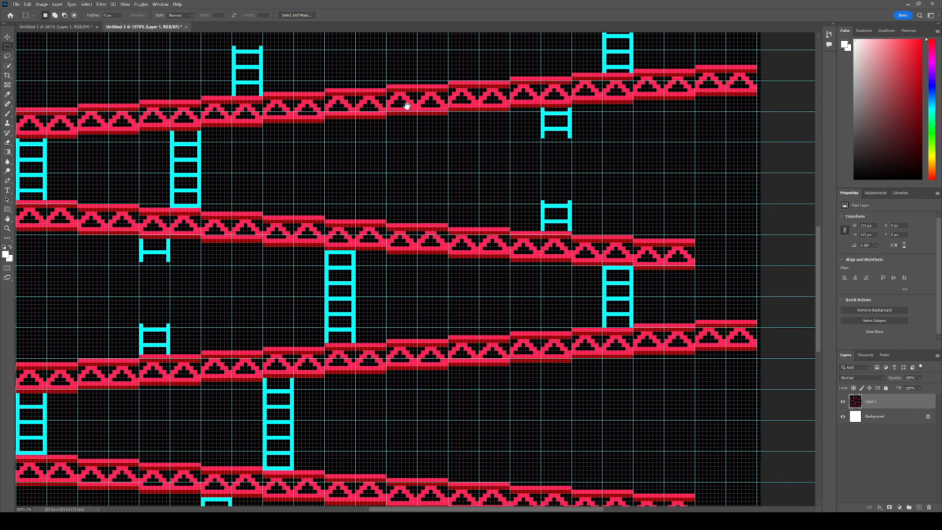
Step: Examine the lower platforms' block widths and where each girder row steps up or down, down to the bottom platform's far end
drag(564, 213, 561, 108)
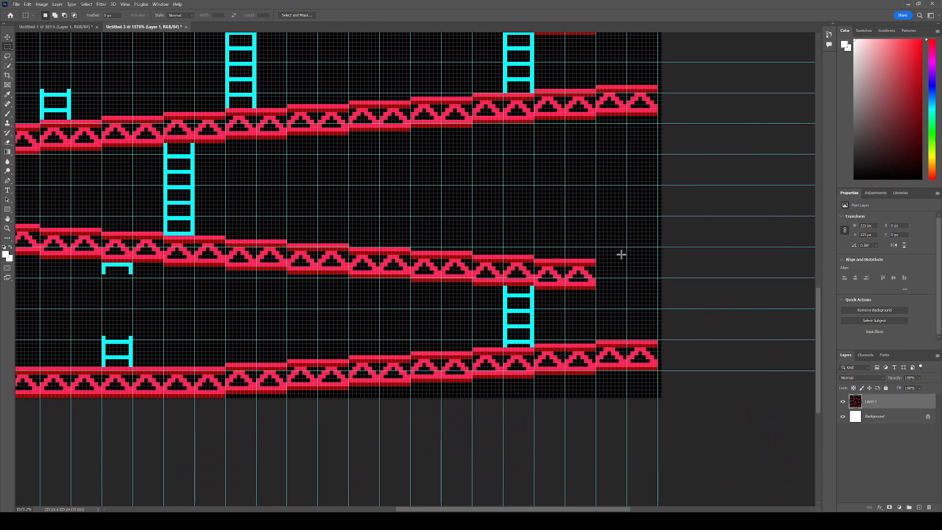
drag(614, 285, 569, 256)
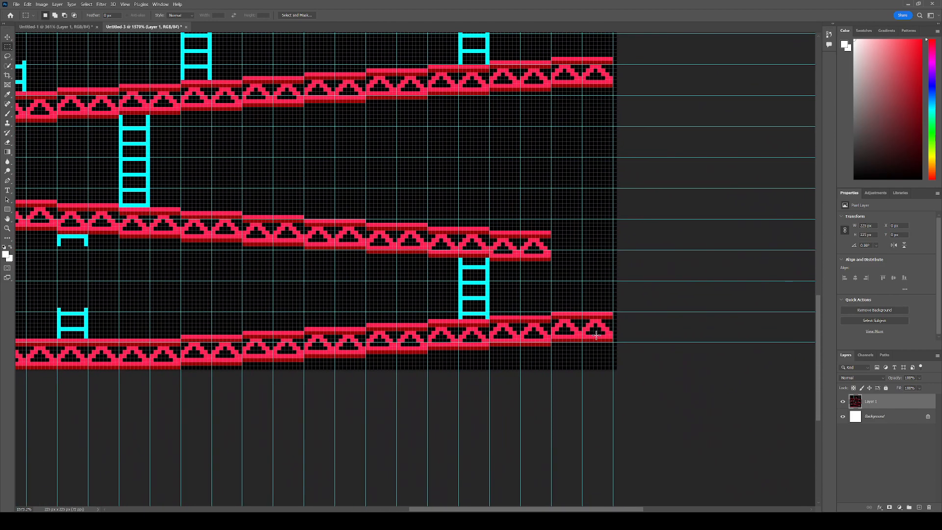
drag(406, 269, 467, 246)
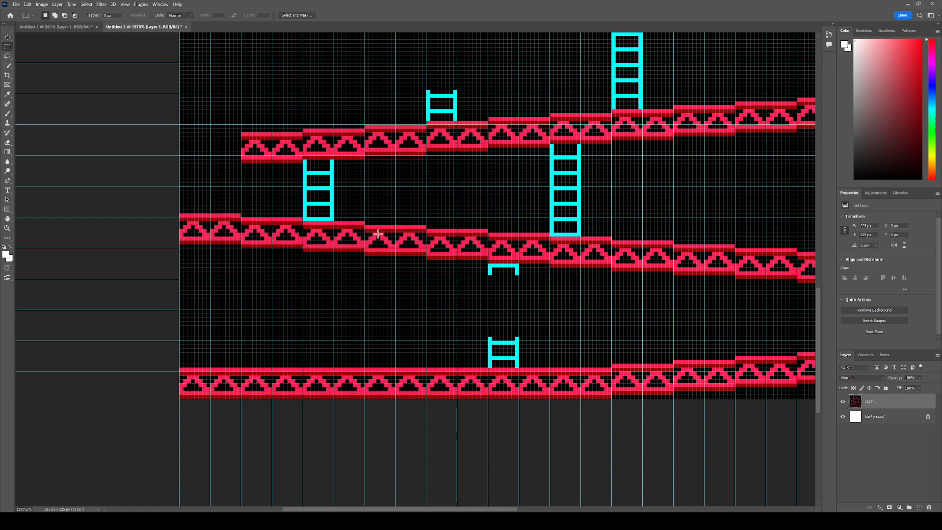
drag(465, 234, 224, 299)
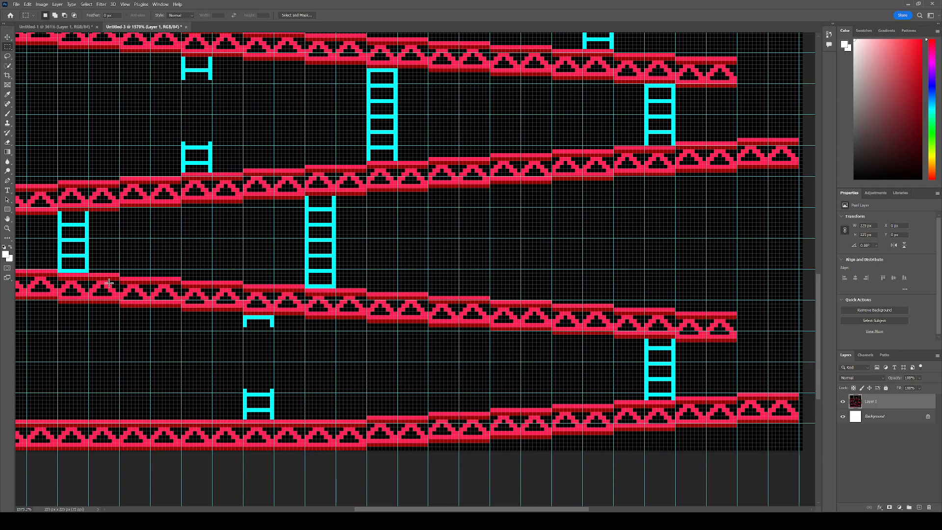
drag(511, 316, 305, 347)
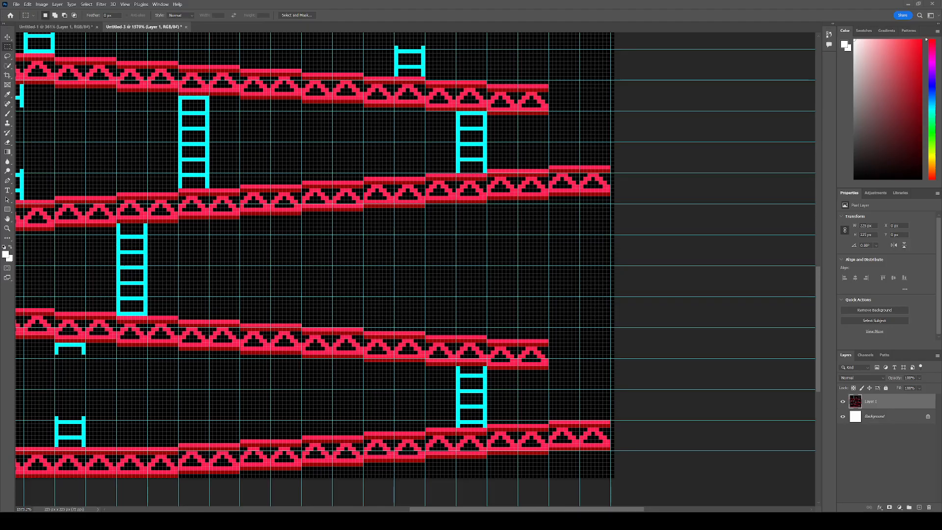
alt+scroll(236, 267, up, 3)
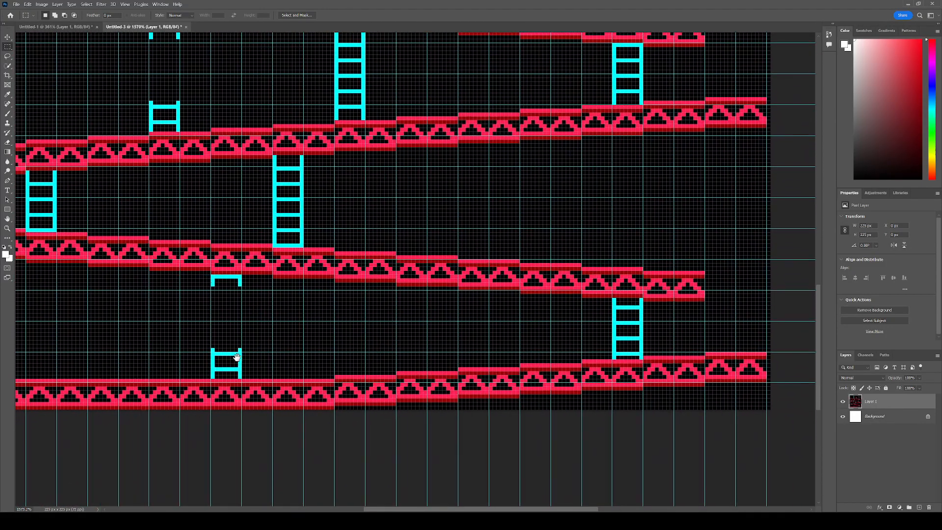
drag(237, 358, 361, 426)
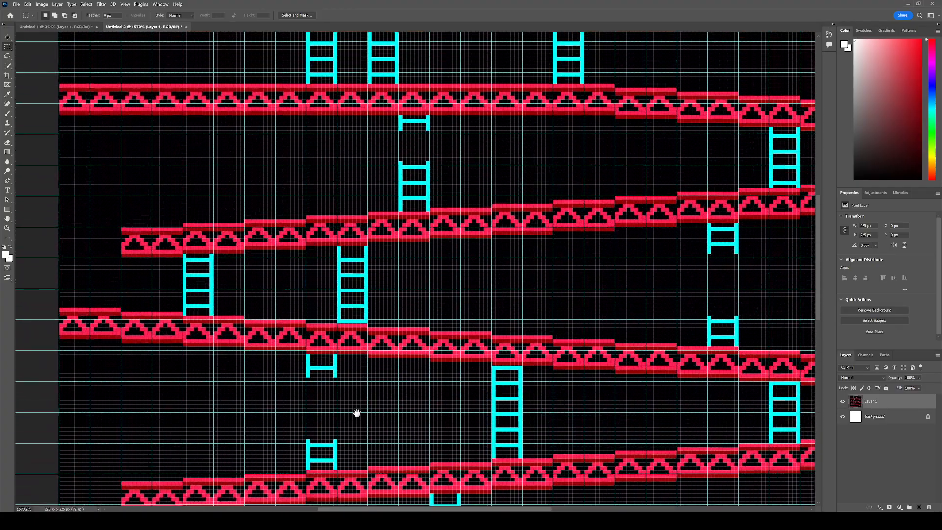
drag(354, 387, 336, 219)
drag(339, 455, 381, 310)
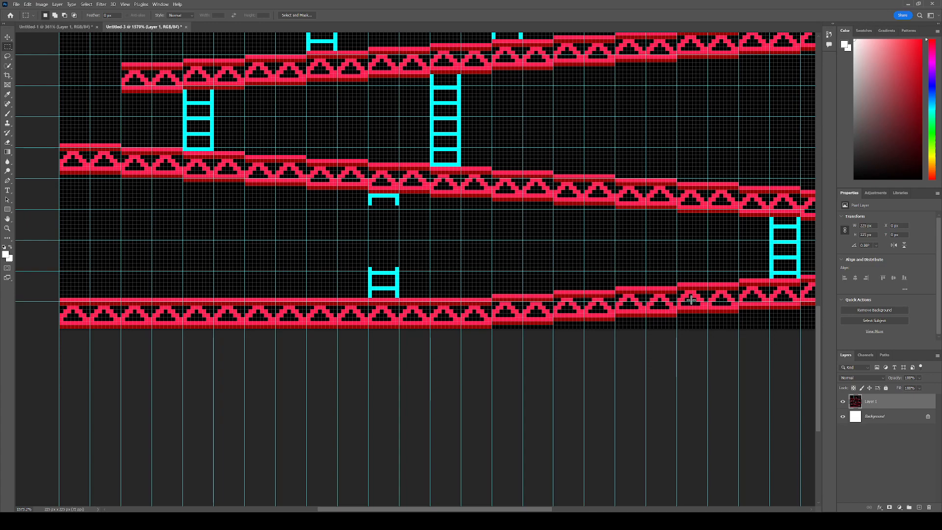
drag(749, 296, 538, 301)
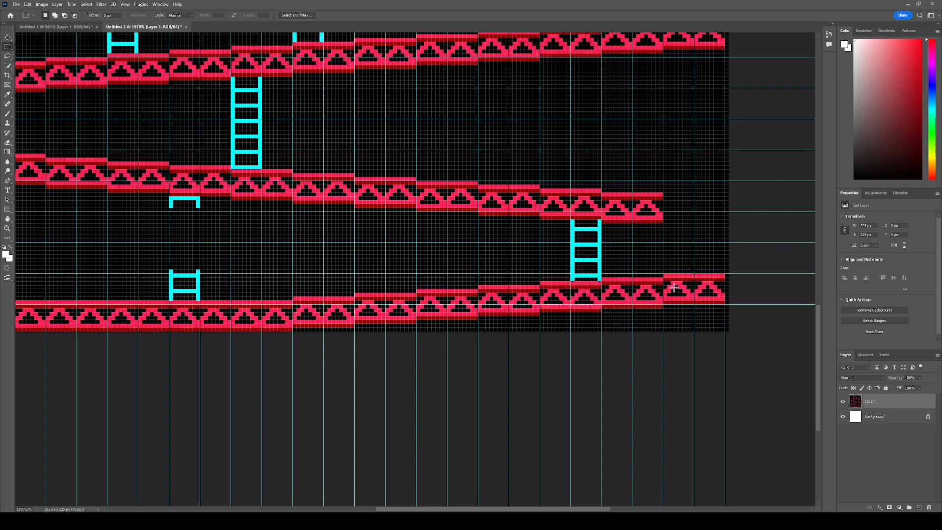
drag(670, 293, 602, 278)
Step: Switch back to Clickteam Fusion and set the Start of Frame fast loop to run 28 times
click(553, 290)
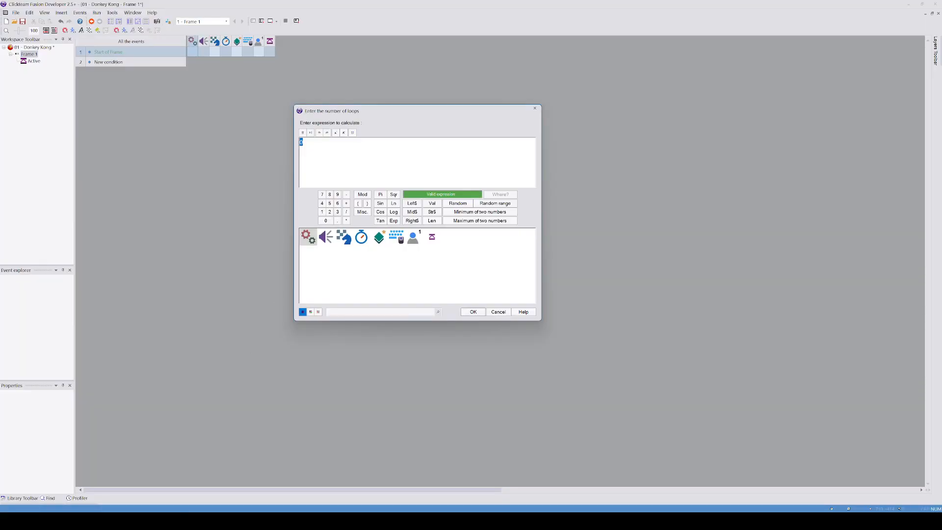
text(28)
key(Return)
Step: Add a new event with an On loop condition for the loop named "plat1"
click(118, 63)
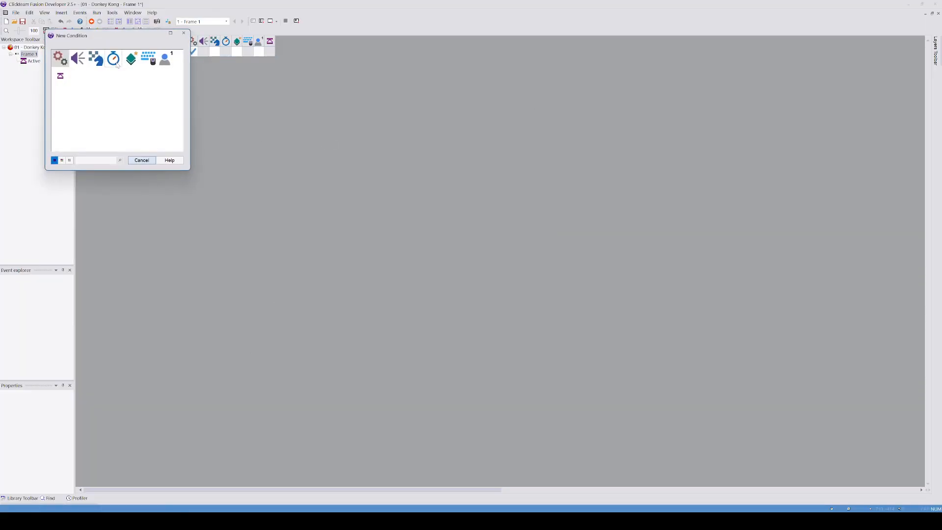
click(60, 58)
click(101, 154)
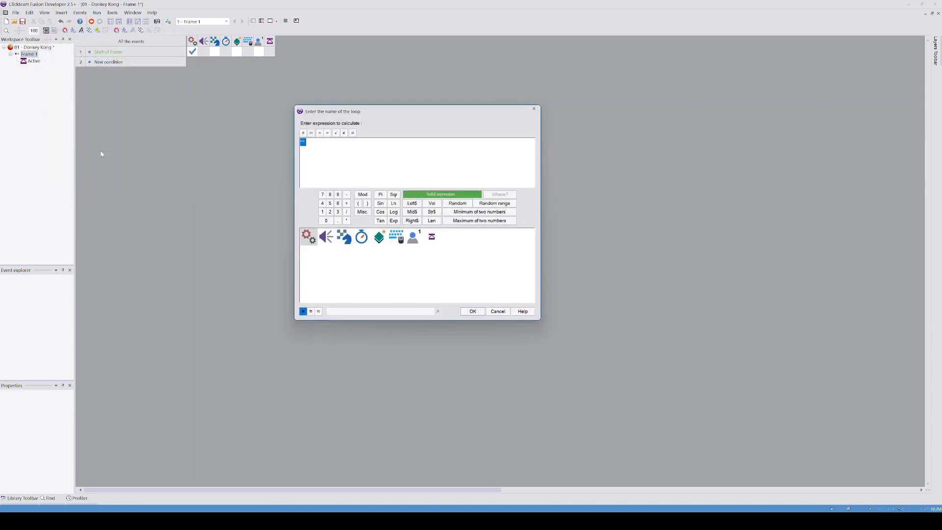
text("plat1")
click(474, 312)
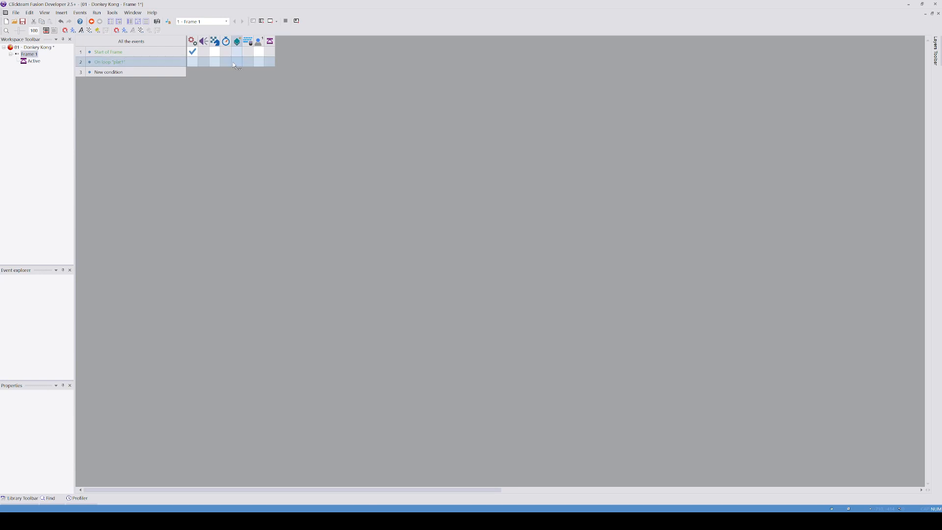
Step: Add a Create object at action for the Active girder block to the On loop "plat1" event
right_click(214, 62)
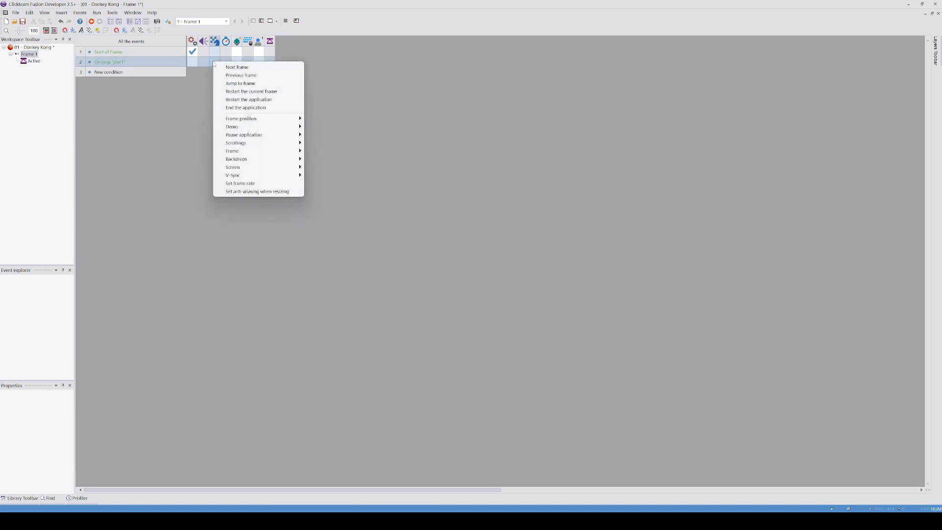
right_click(226, 63)
click(229, 64)
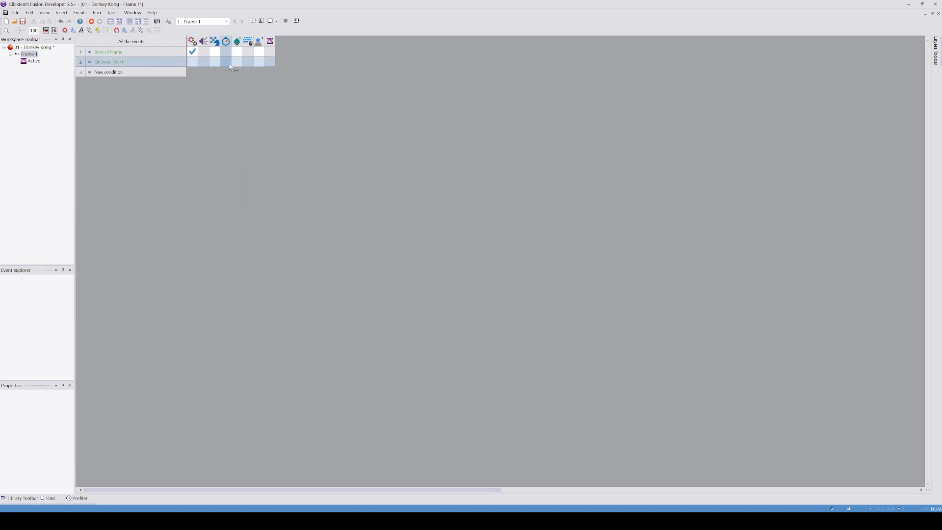
right_click(243, 64)
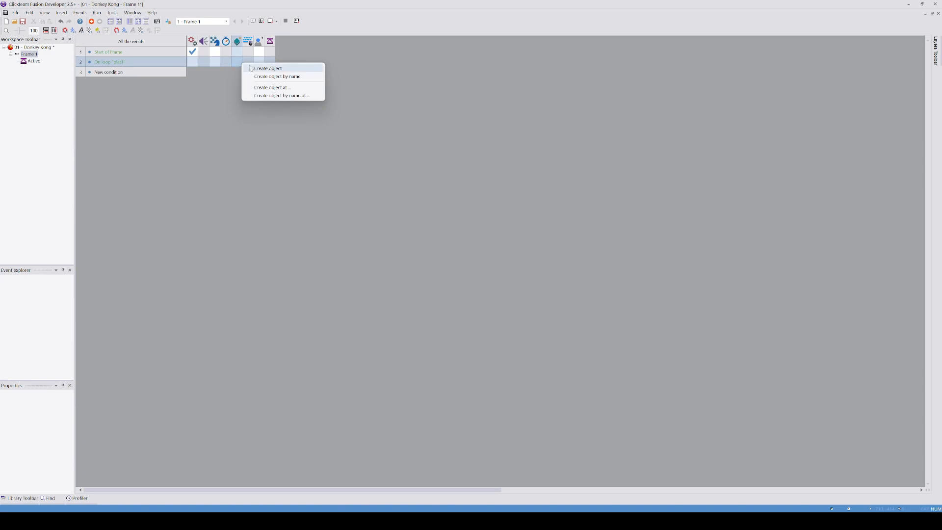
click(255, 88)
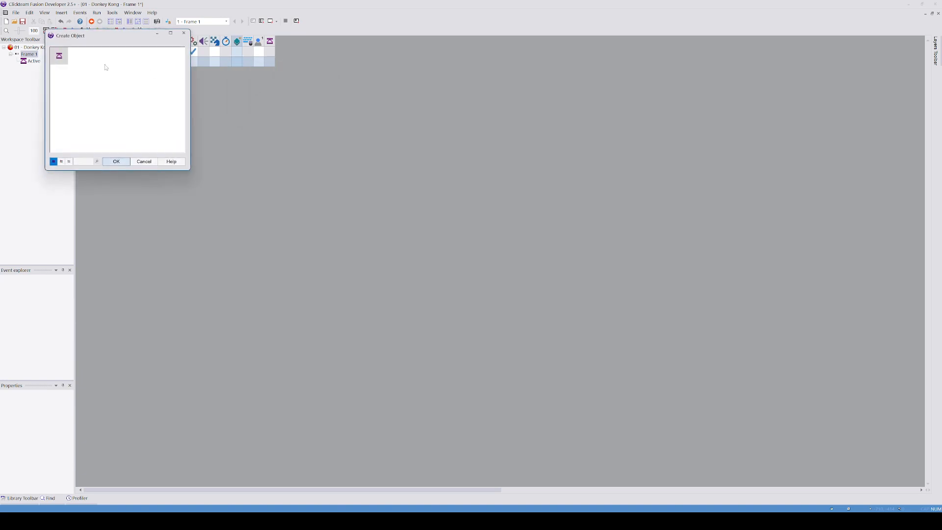
double_click(59, 56)
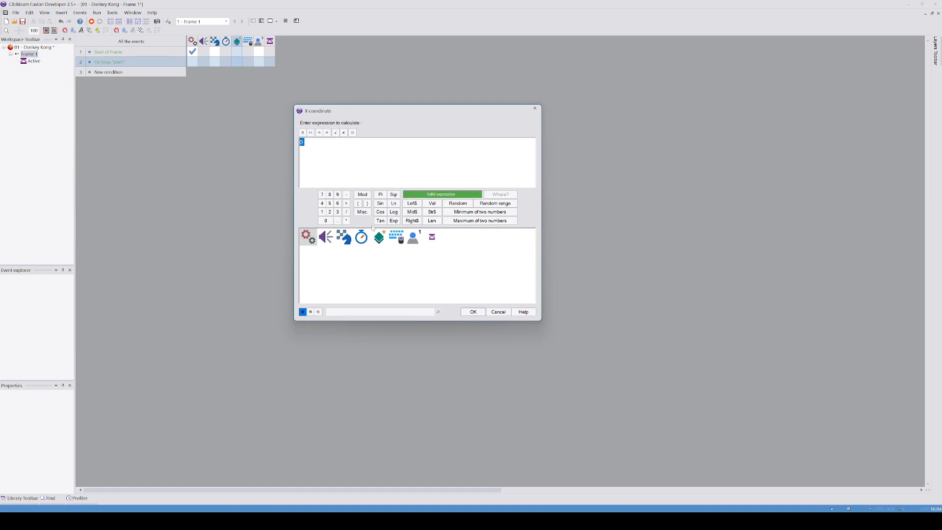
Step: Set the created block's X coordinate to LoopIndex("plat1")*24 and enter its Y coordinate
click(432, 238)
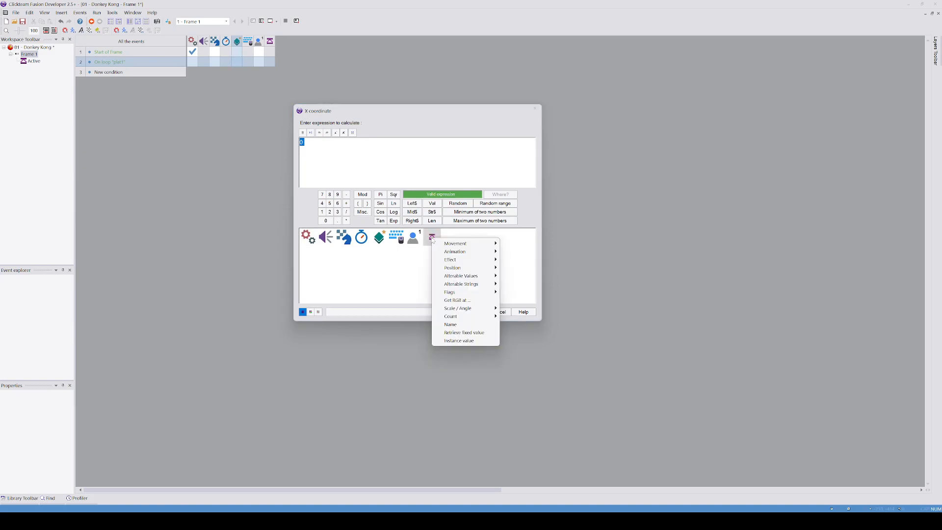
click(359, 259)
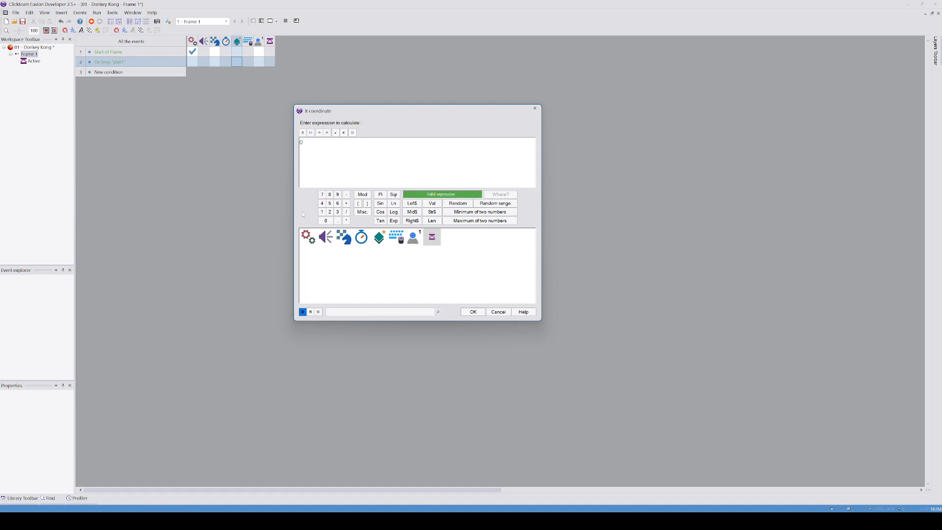
click(313, 239)
mouse_move(376, 369)
click(422, 368)
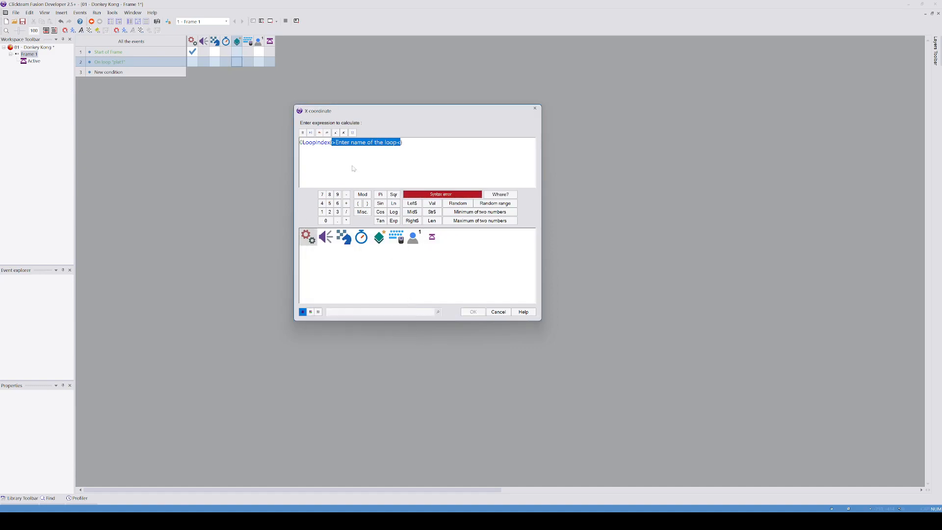
text("plat1")
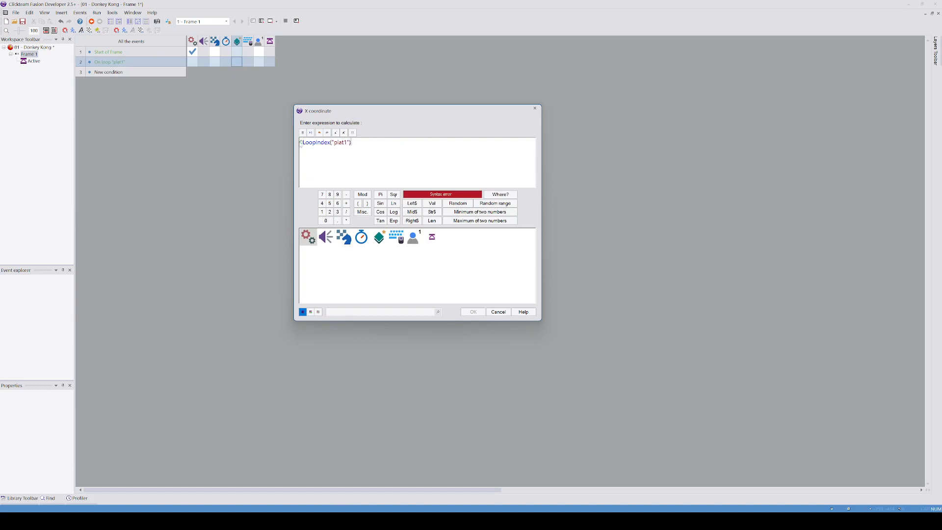
key(BackSpace)
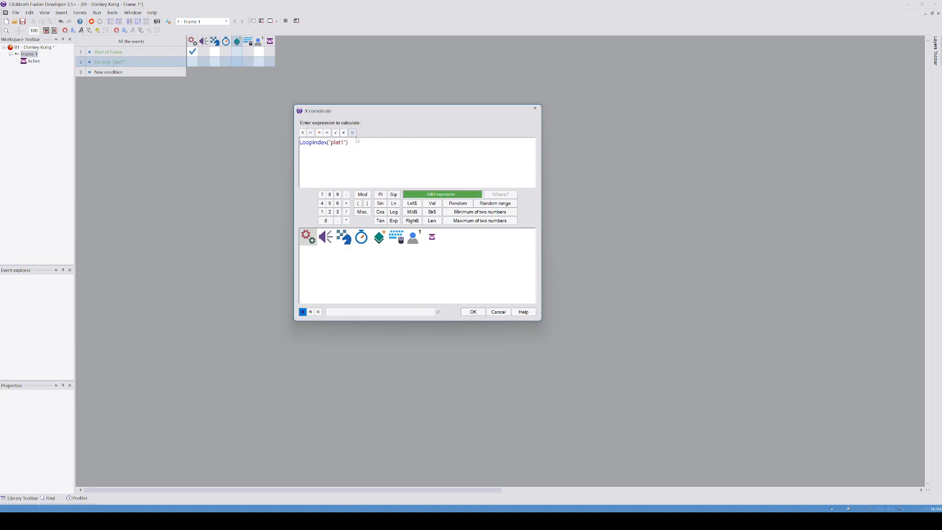
text(*)
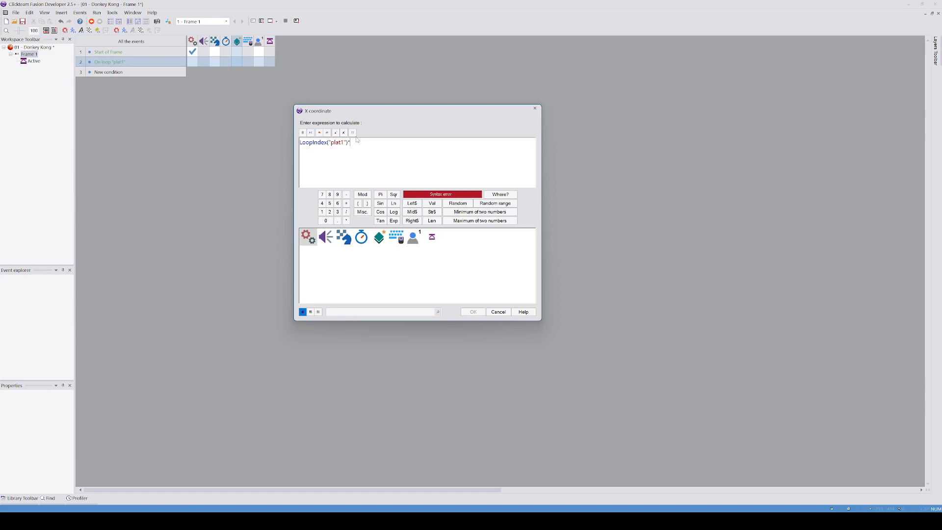
text(24)
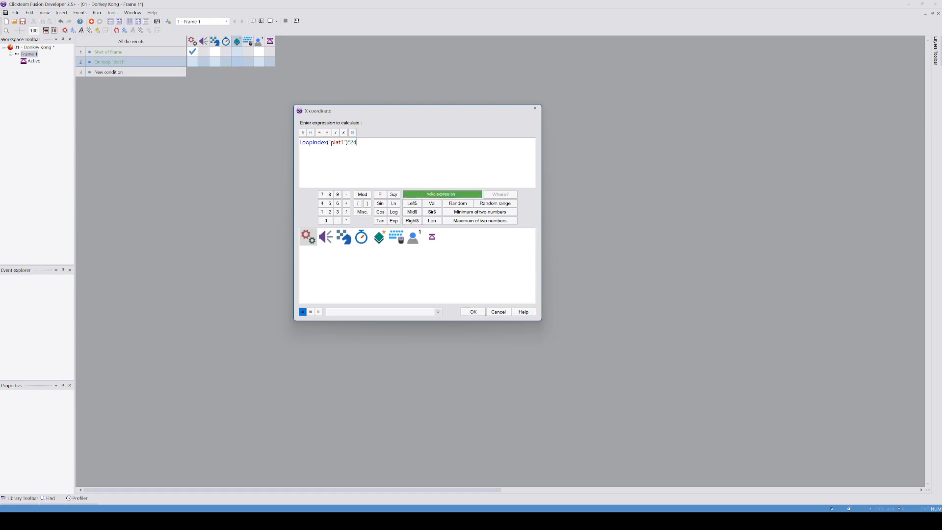
click(472, 312)
text(2)
key(Return)
key(Return)
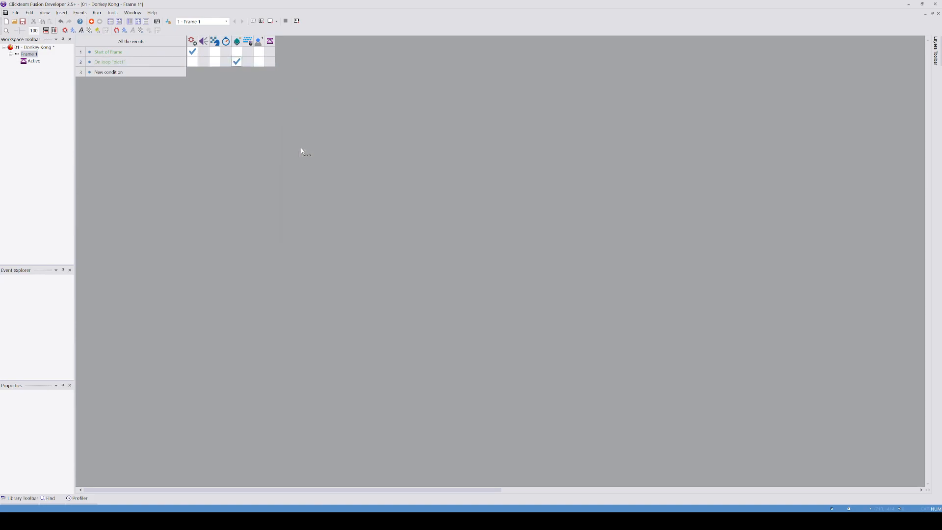
Step: Test-run the game to check the looped row of girder blocks, and close the test window
click(96, 12)
click(107, 31)
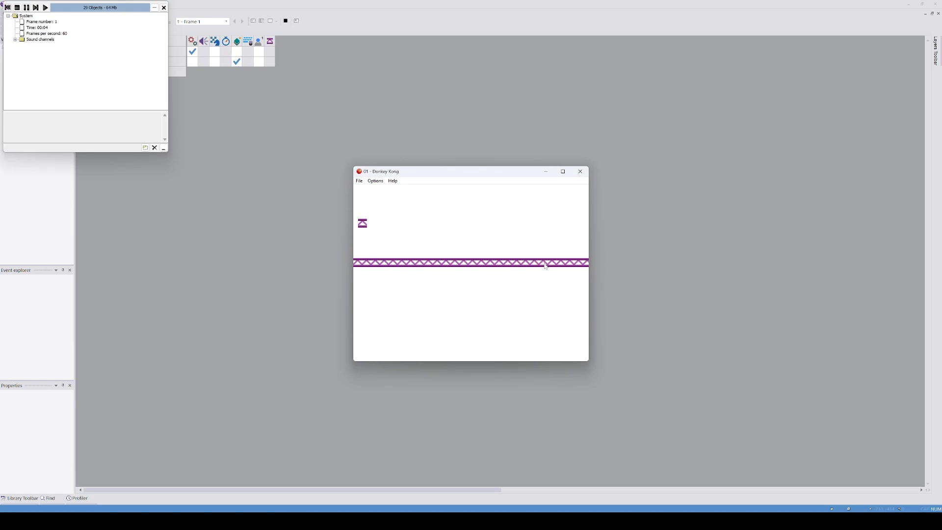
click(581, 172)
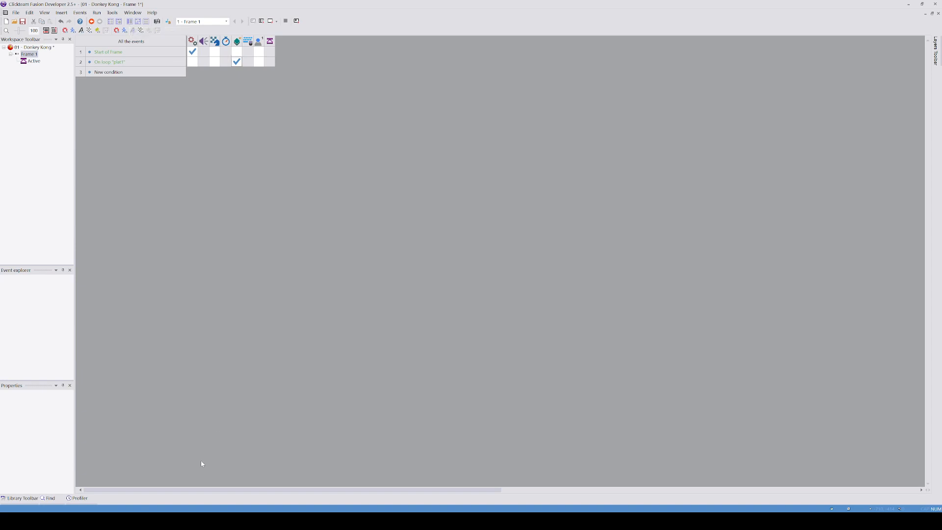
Step: Switch to Photoshop and review the whole level image against the guides
click(199, 476)
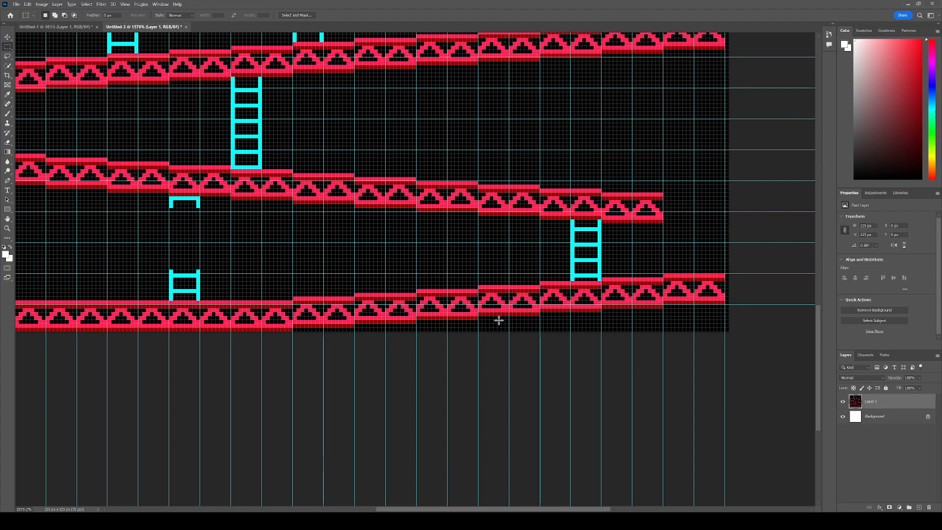
alt+scroll(481, 288, down, 5)
drag(442, 218, 444, 347)
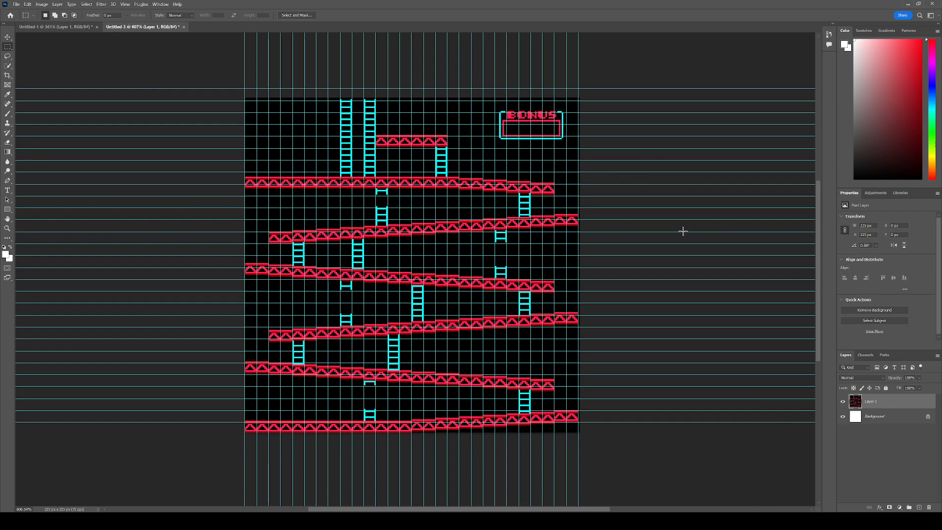
Step: Switch to Clickteam Fusion and set the application window size to 675 x 675, resizing the matching frames too
click(181, 520)
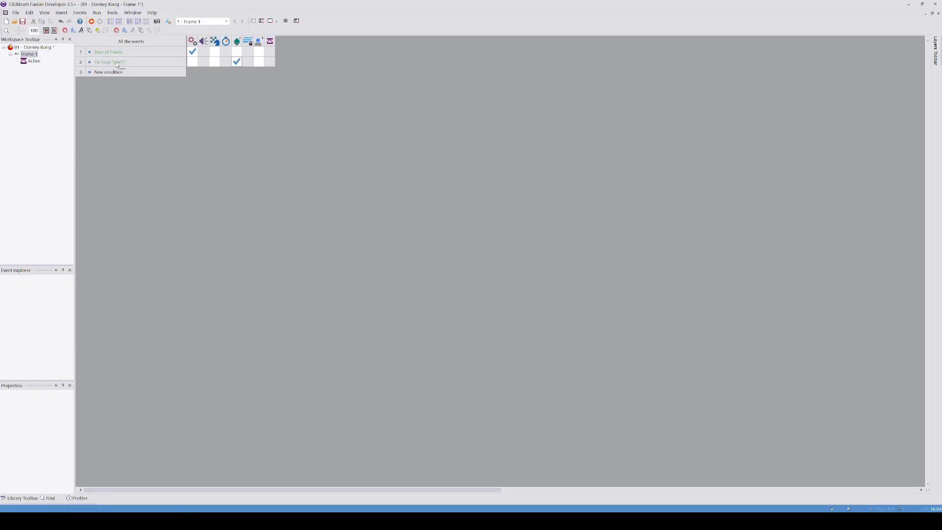
click(131, 22)
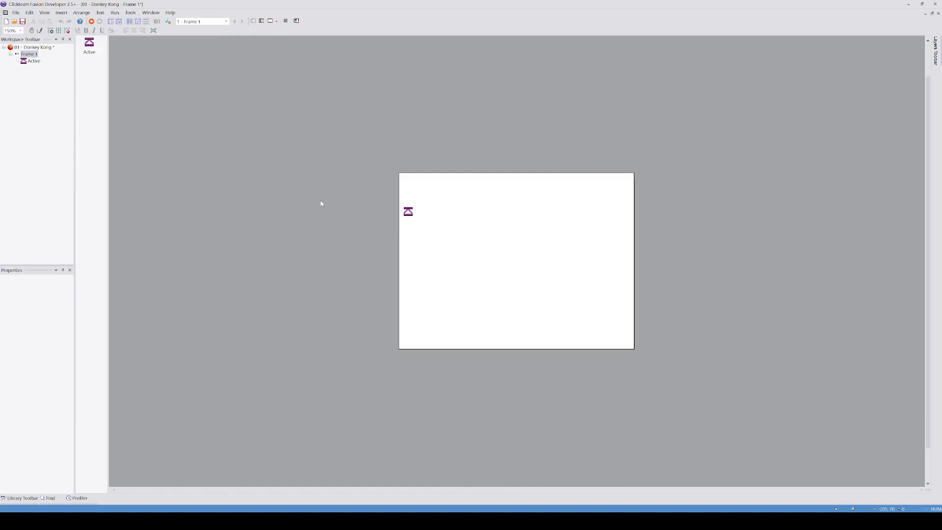
click(35, 61)
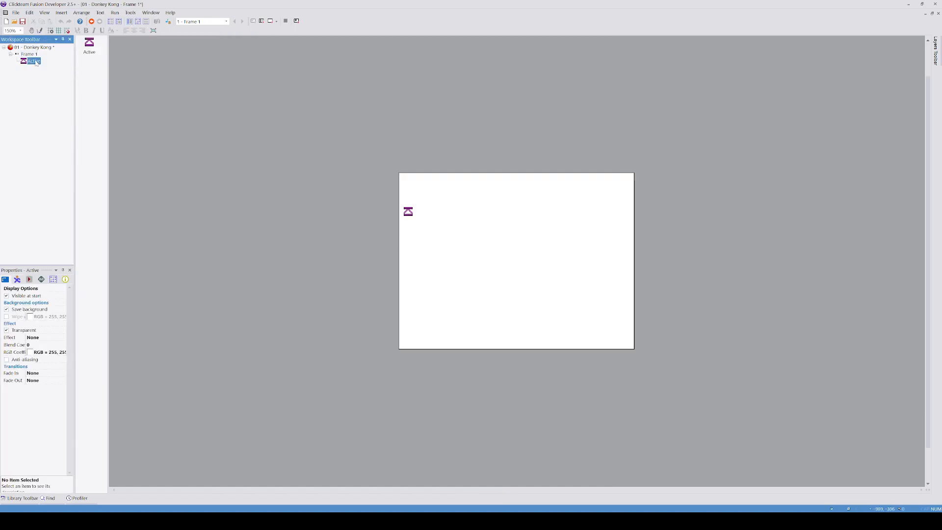
click(34, 48)
click(25, 281)
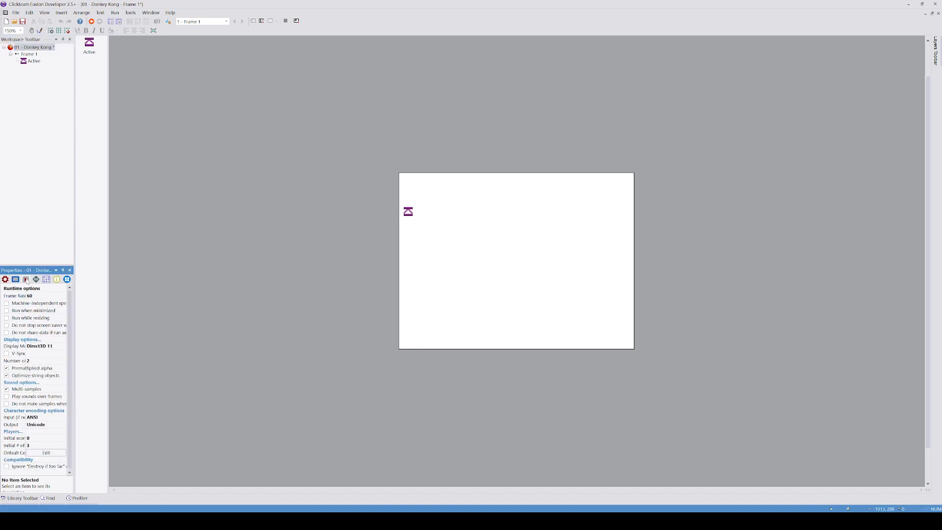
click(30, 296)
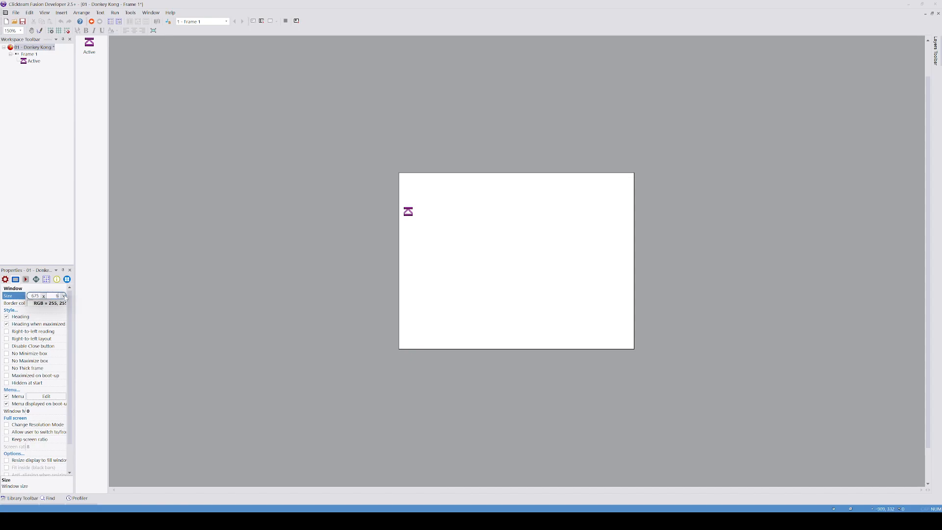
click(212, 296)
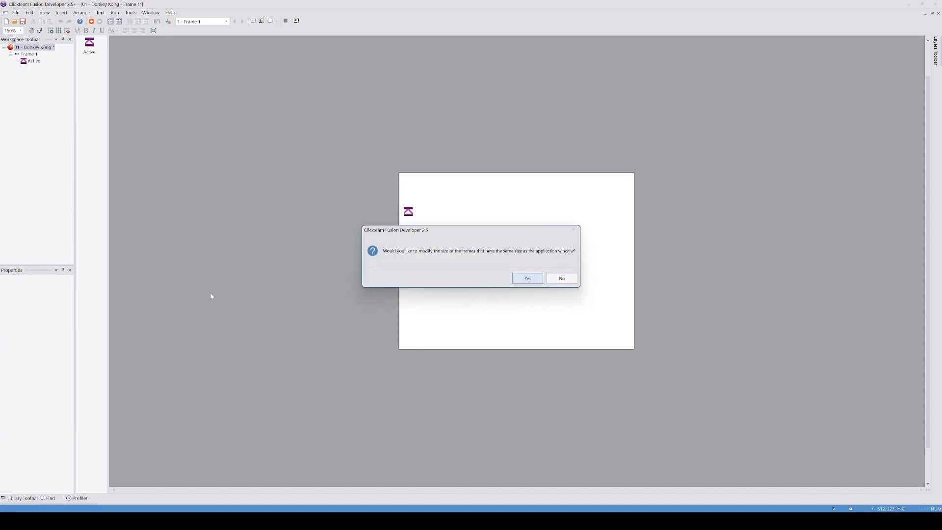
click(527, 279)
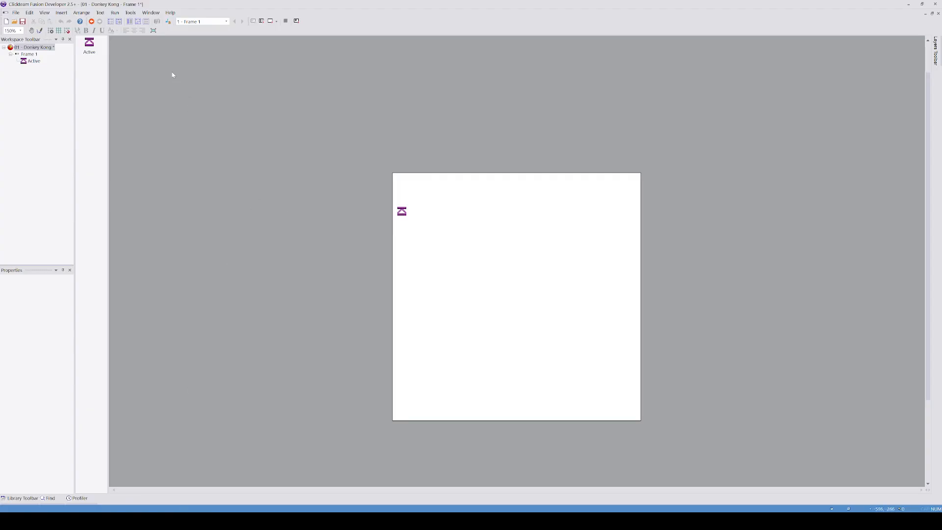
Step: Edit the Create object action in the On loop "plat1" event, setting the Y coordinate to 675 - 24
click(138, 22)
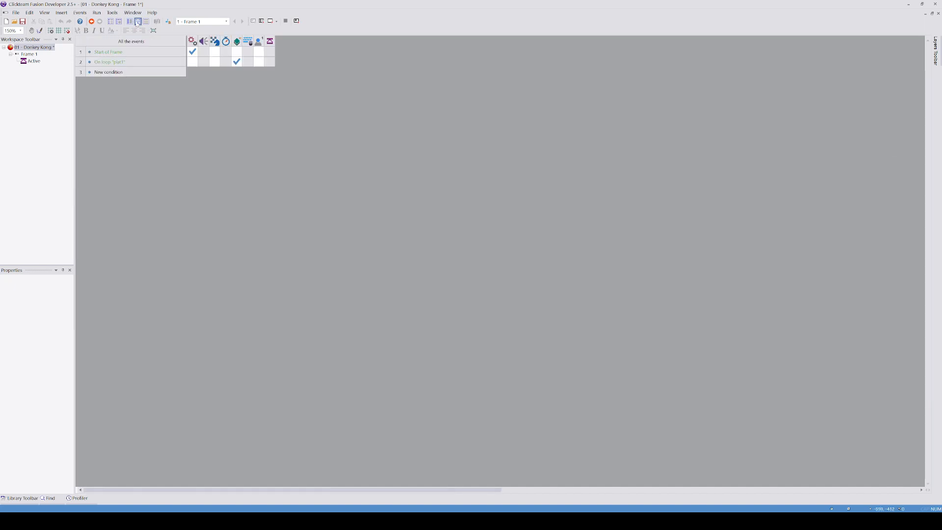
right_click(237, 62)
click(263, 107)
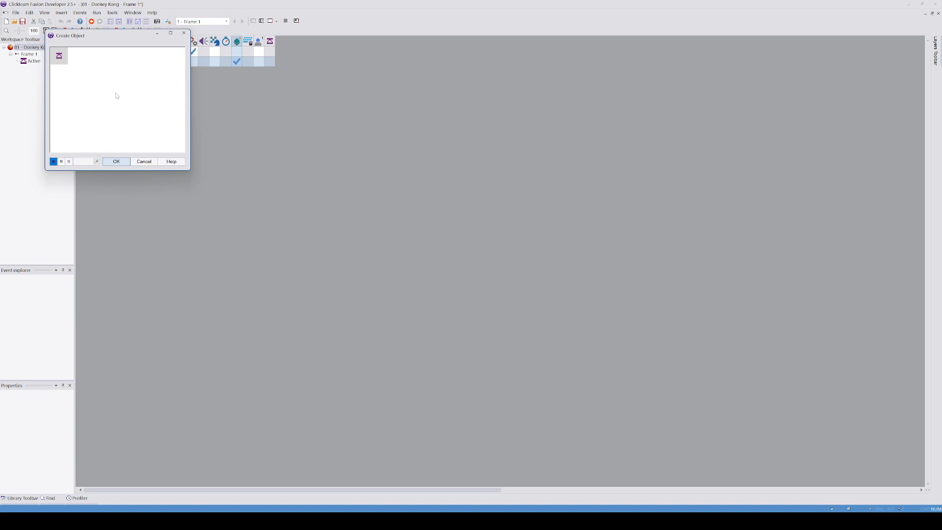
double_click(61, 58)
click(473, 312)
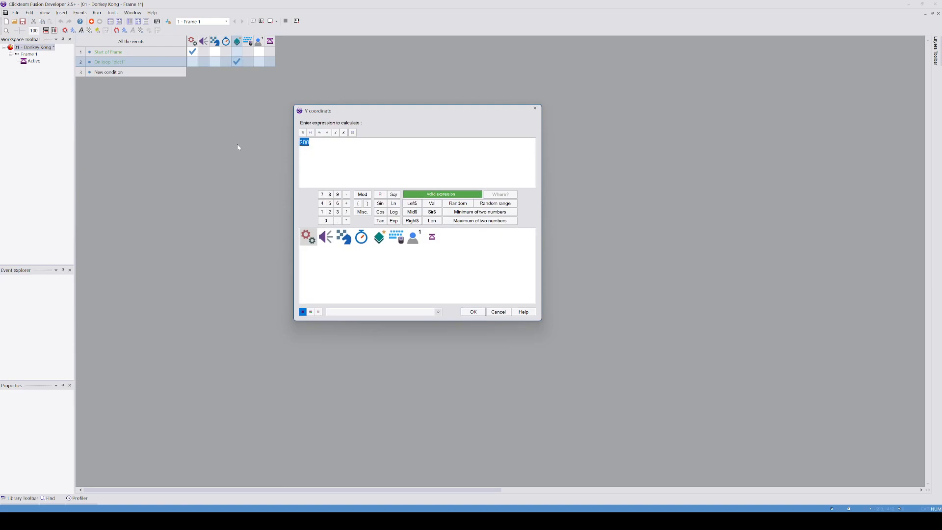
text(675-8)
click(474, 313)
click(474, 312)
Step: Test-run the application, compare the girder row with the Photoshop level image, and close the test windows
click(96, 13)
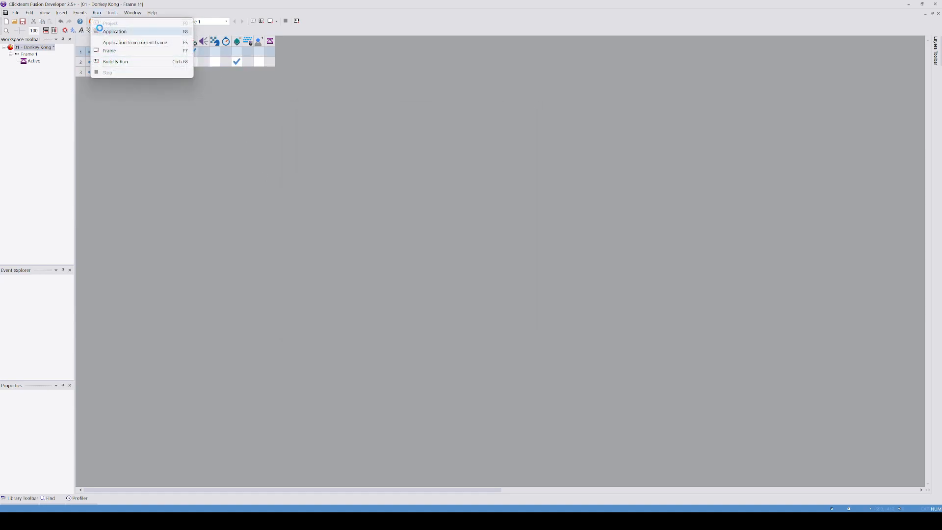
click(102, 32)
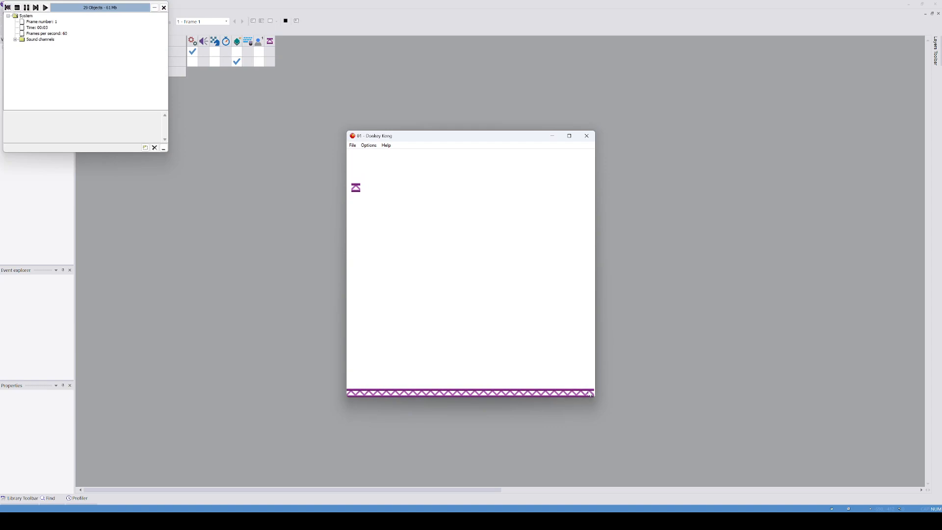
key(alt+Tab)
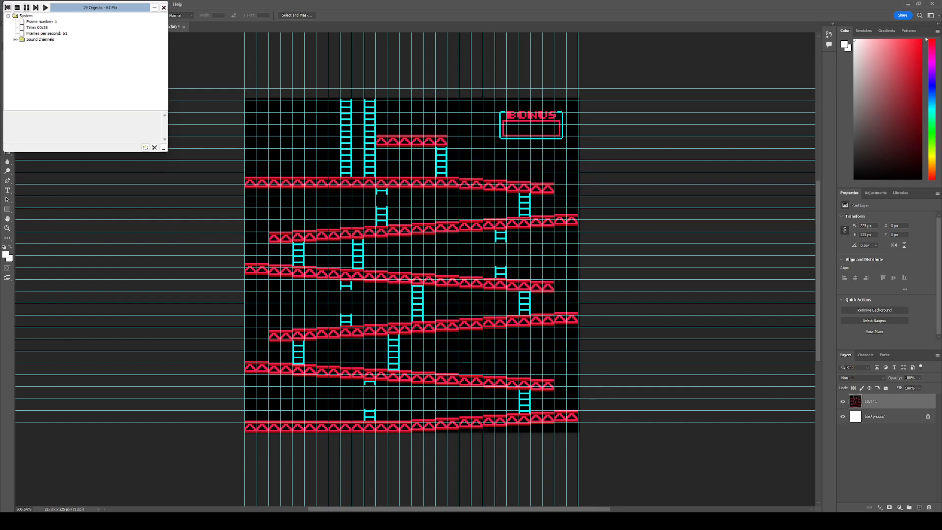
click(185, 516)
click(164, 8)
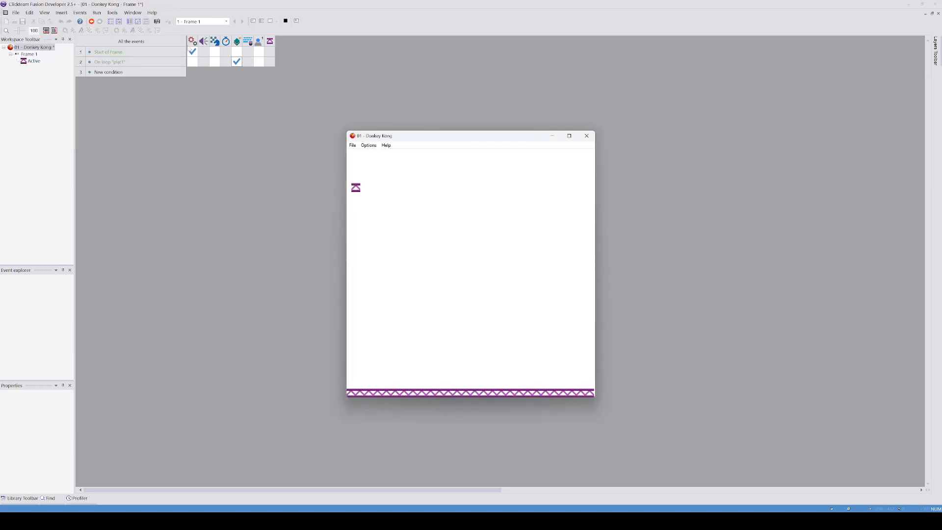
click(585, 135)
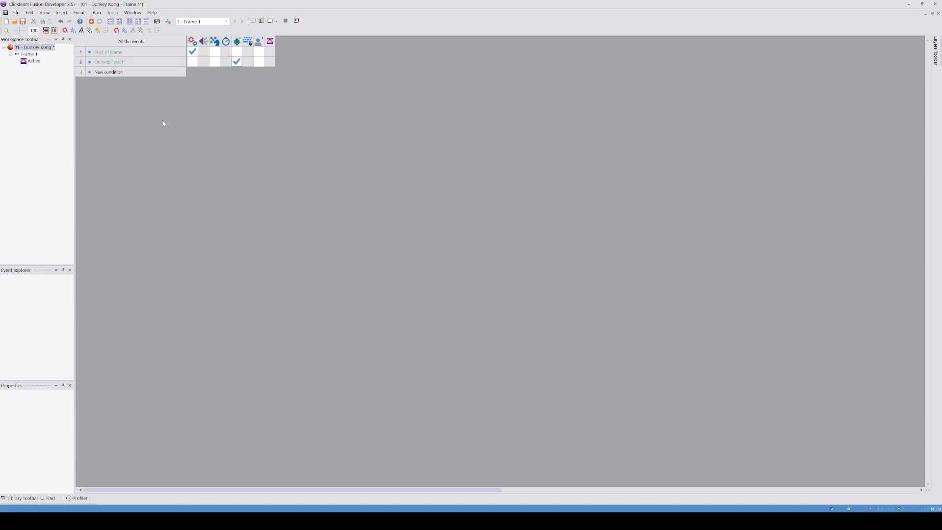
Step: Set the application window size to 675 x 672 and apply the change to the matching frames
click(32, 48)
click(30, 412)
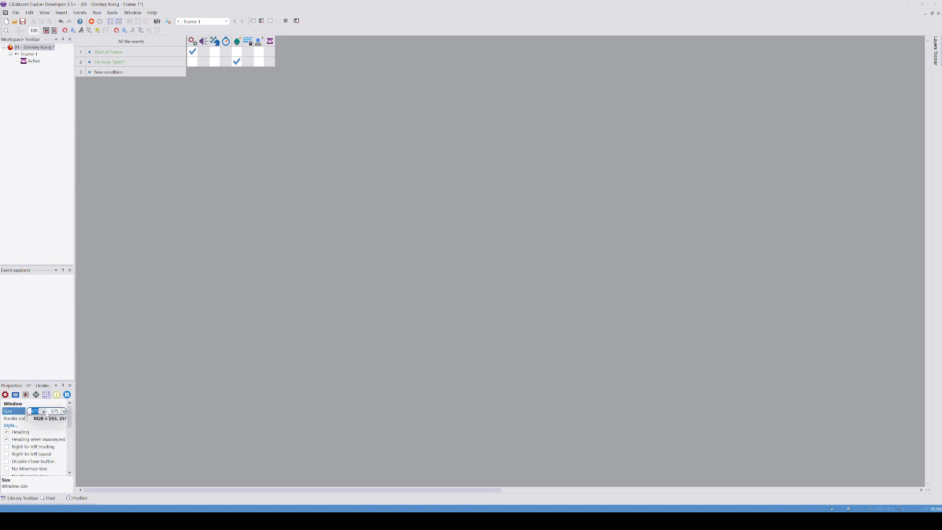
click(54, 411)
text(672)
key(Return)
click(519, 280)
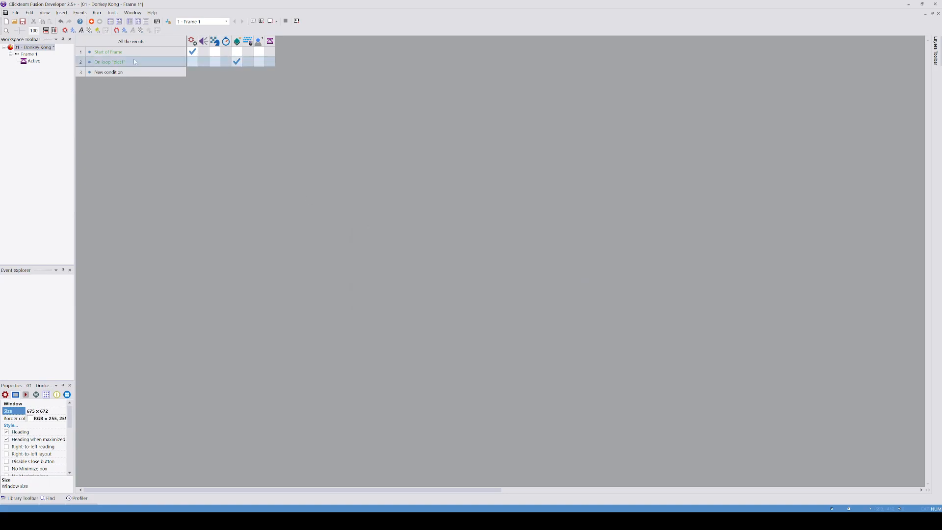
Step: Test-run the application to check how the girder row fits the 675 x 672 window, and close it
click(111, 19)
click(103, 31)
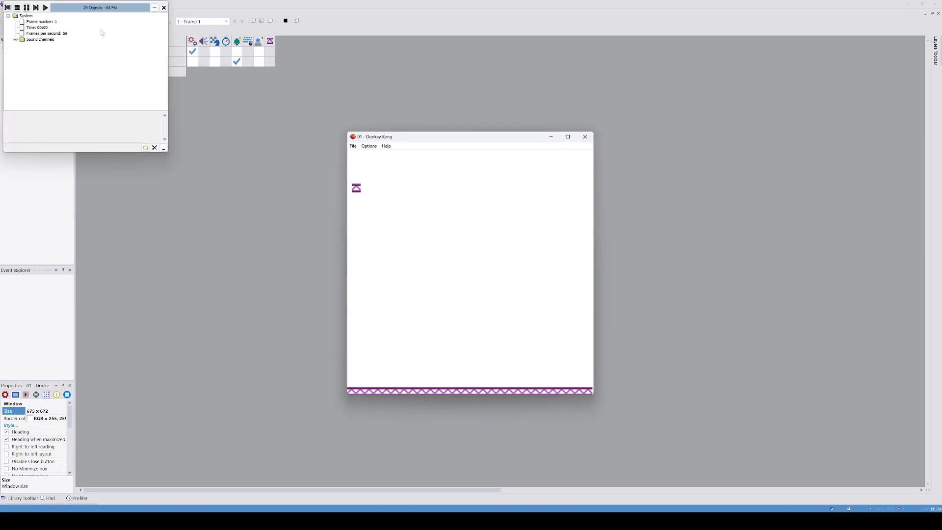
click(587, 136)
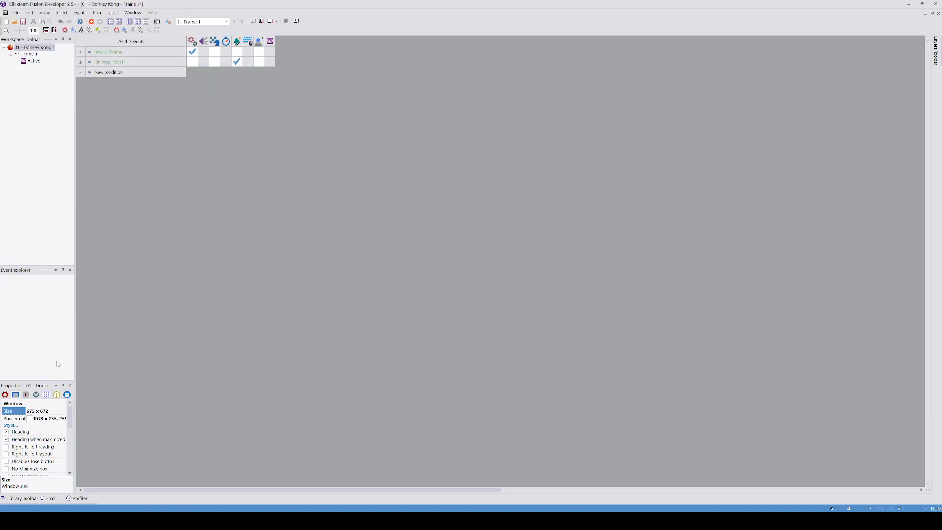
Step: Change the application window size to 672 x 675 and resize the matching frames with it
click(43, 411)
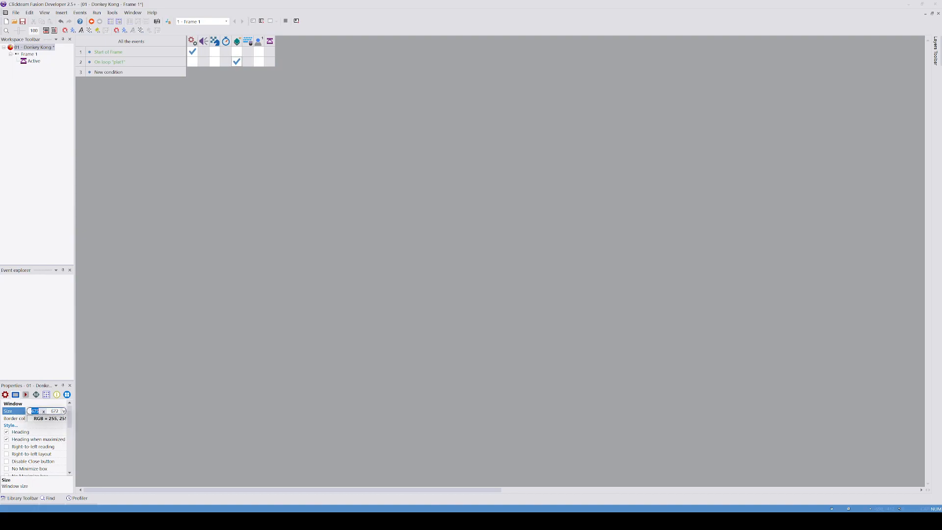
text(672)
key(Tab)
text(675)
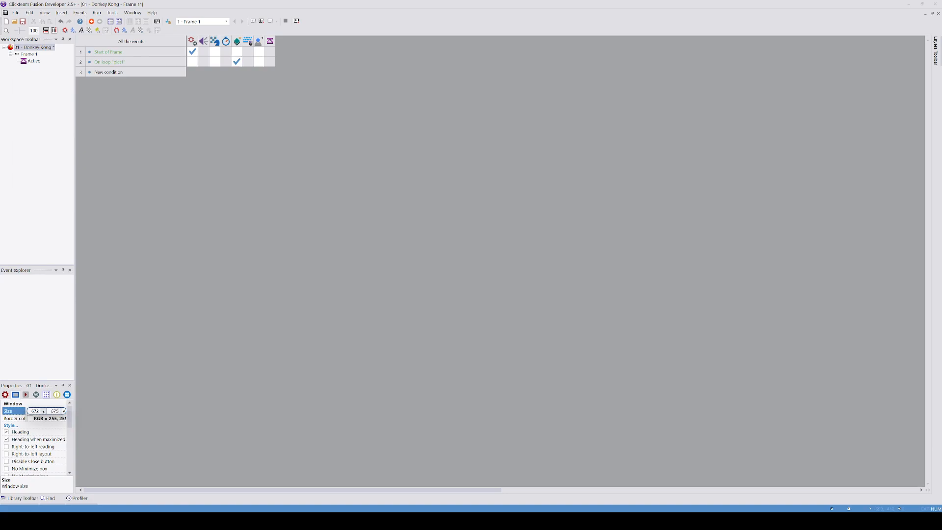
click(203, 296)
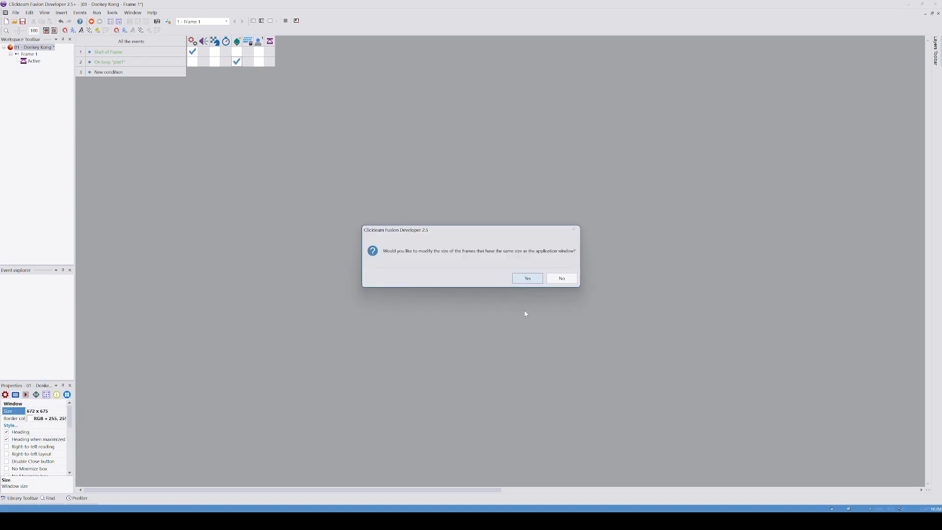
click(521, 274)
Step: Test-run the application to check the girder row's fit in the 672 x 675 window, and close it
click(97, 12)
click(113, 30)
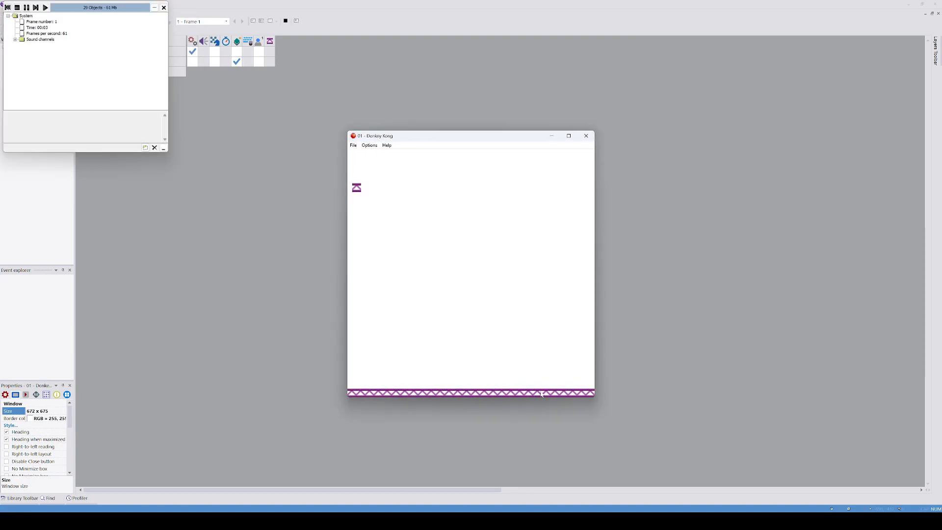
click(588, 137)
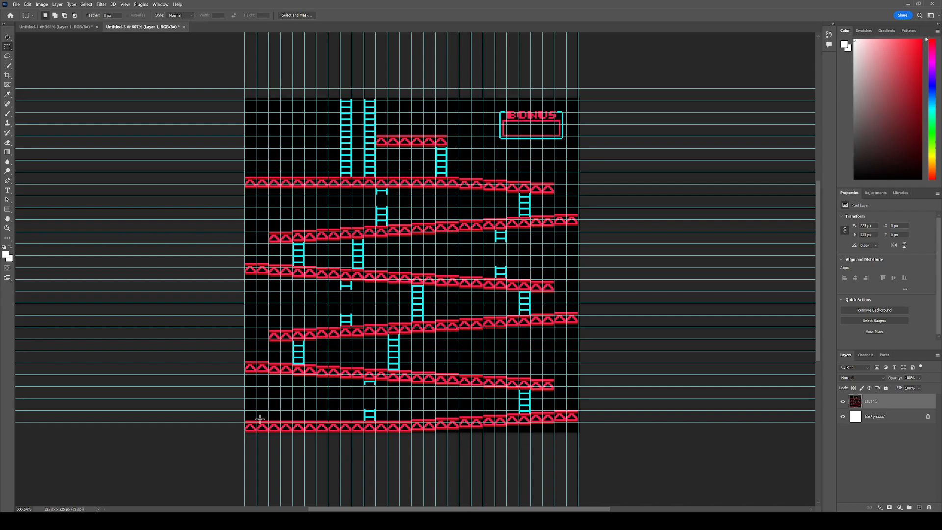
Step: In Photoshop, examine the bottom girder row up close, comparing its sloping blocks with the guides
drag(244, 421, 582, 412)
key(ctrl+d)
scroll(442, 439, up, 1)
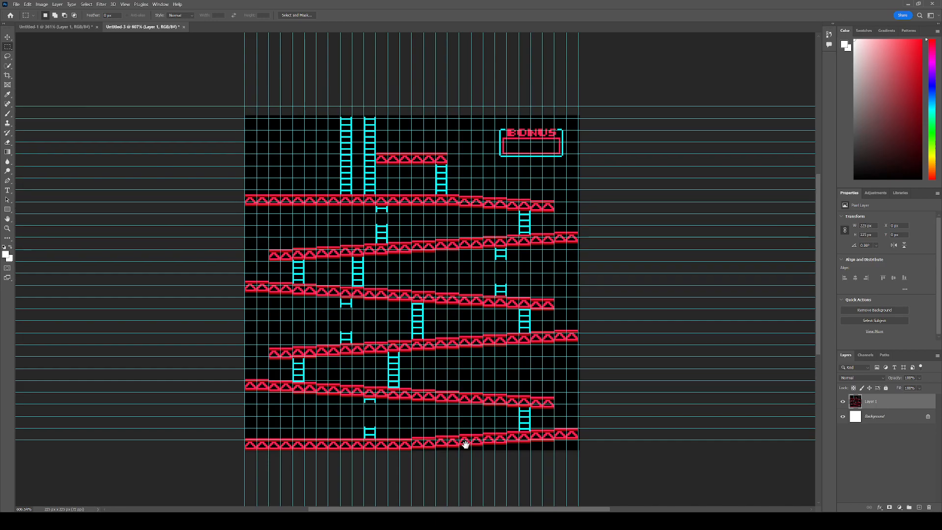
alt+scroll(466, 444, up, 3)
drag(455, 437, 435, 354)
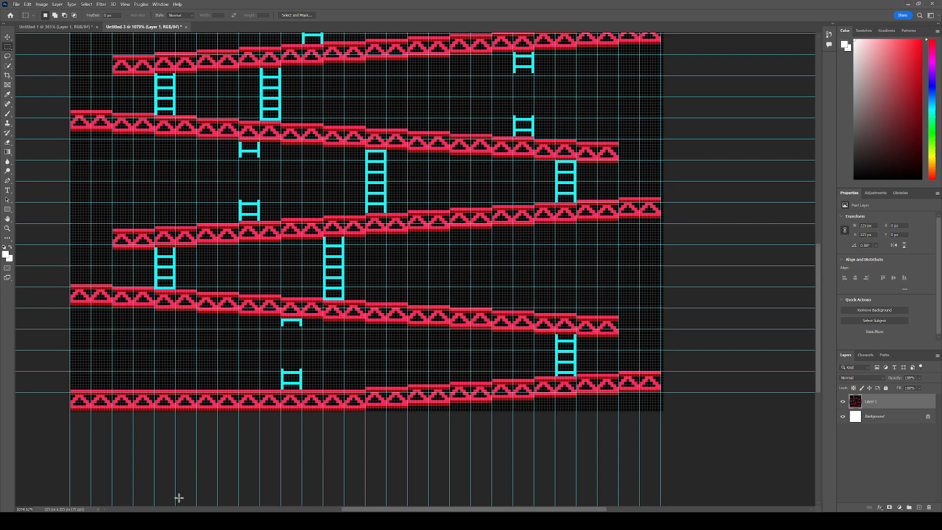
Step: Back in Clickteam Fusion, set the Y coordinate of the block created in the "plat1" loop to 675 - 24 - 21
click(168, 521)
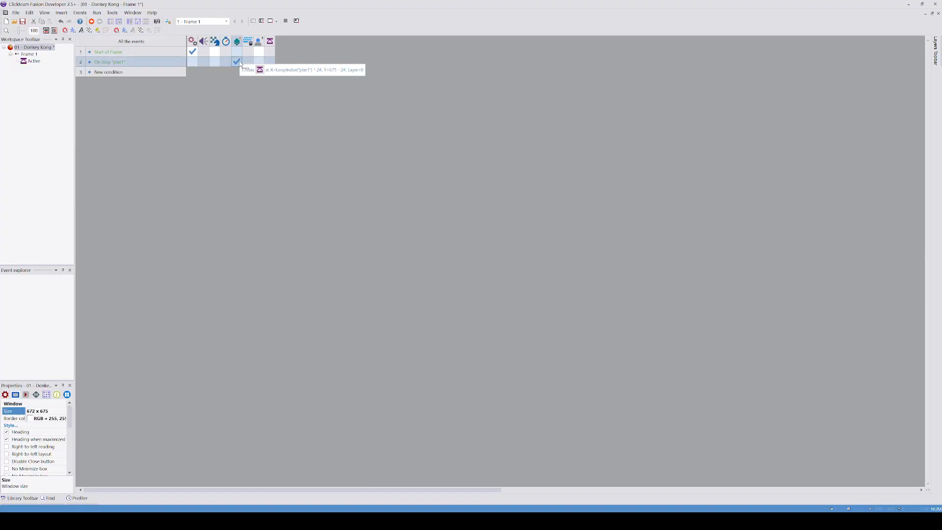
right_click(240, 64)
click(257, 105)
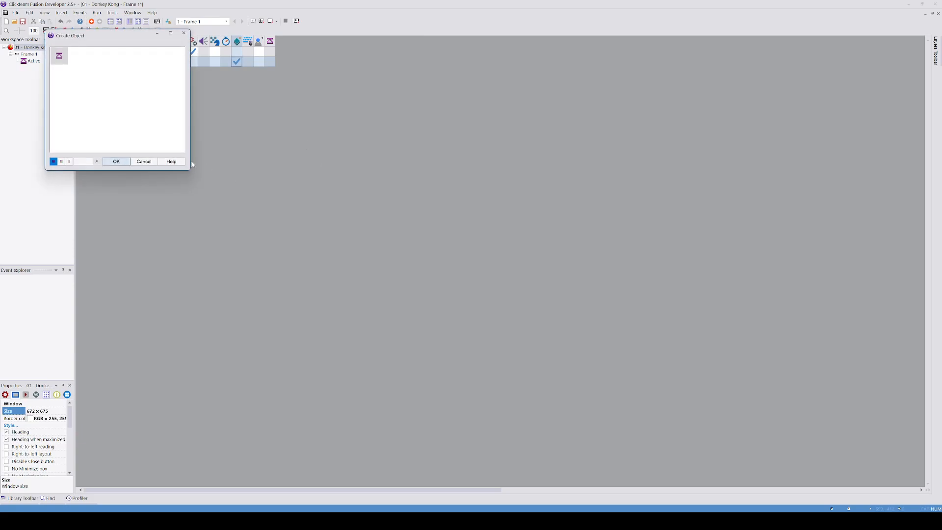
click(116, 160)
click(473, 312)
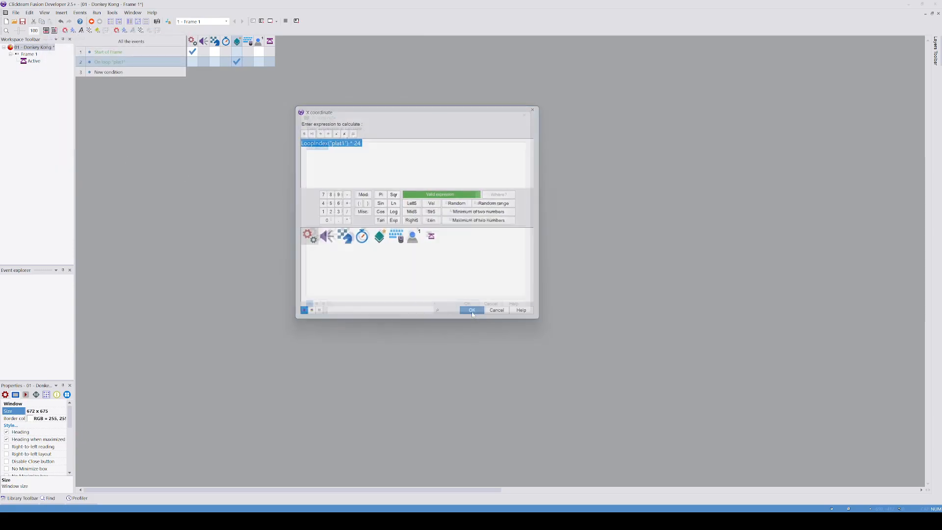
text(675 - 24)
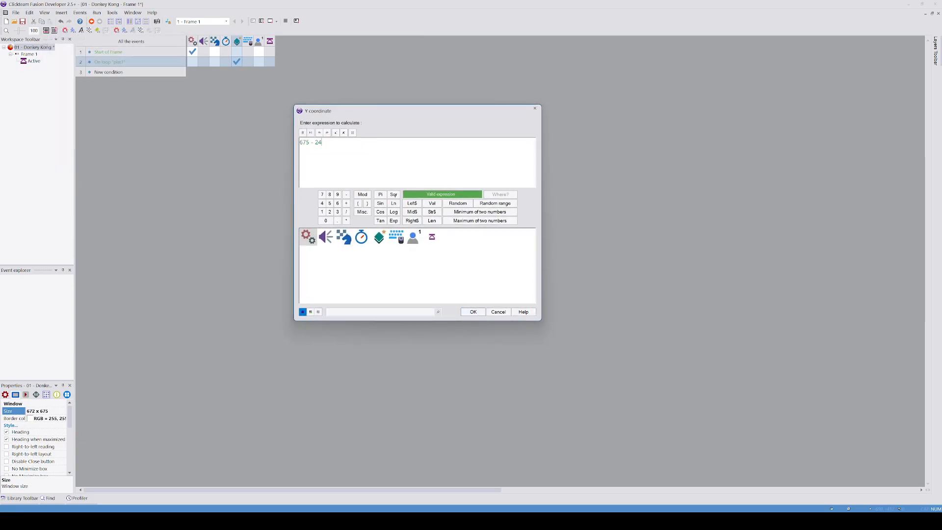
text( -)
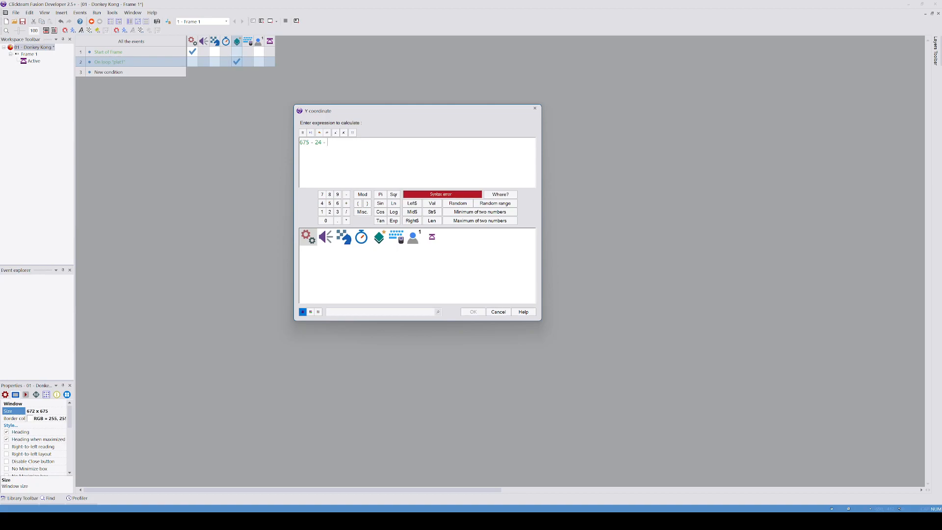
text( 21)
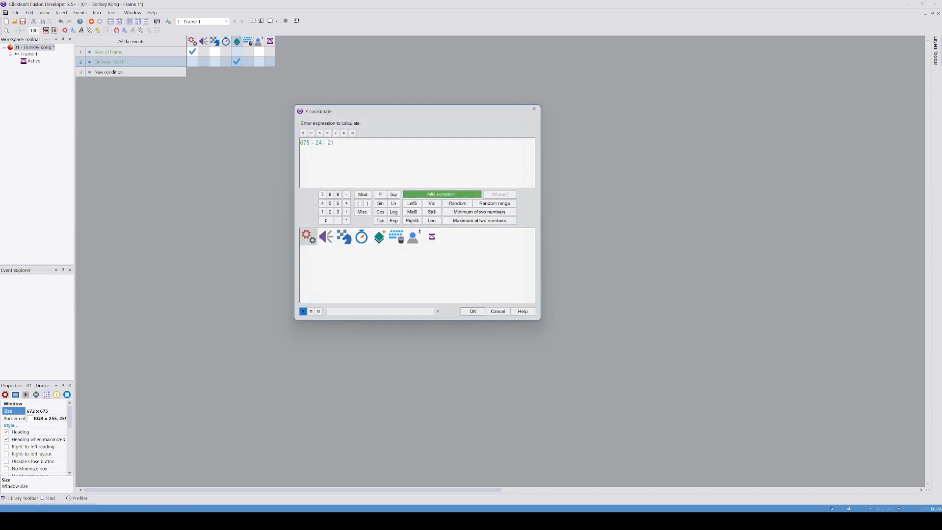
key(Return)
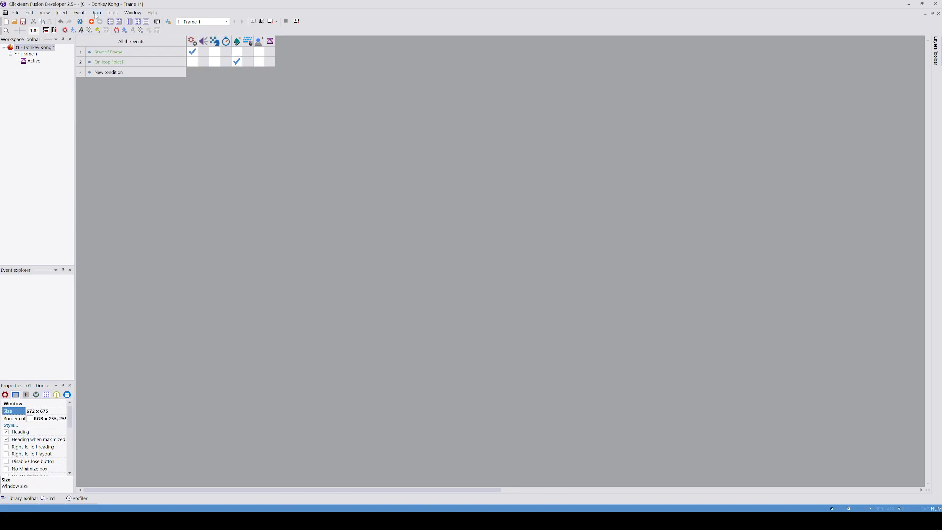
Step: Test-run the application to check the girder row's new height, and close the test window
click(97, 12)
click(114, 31)
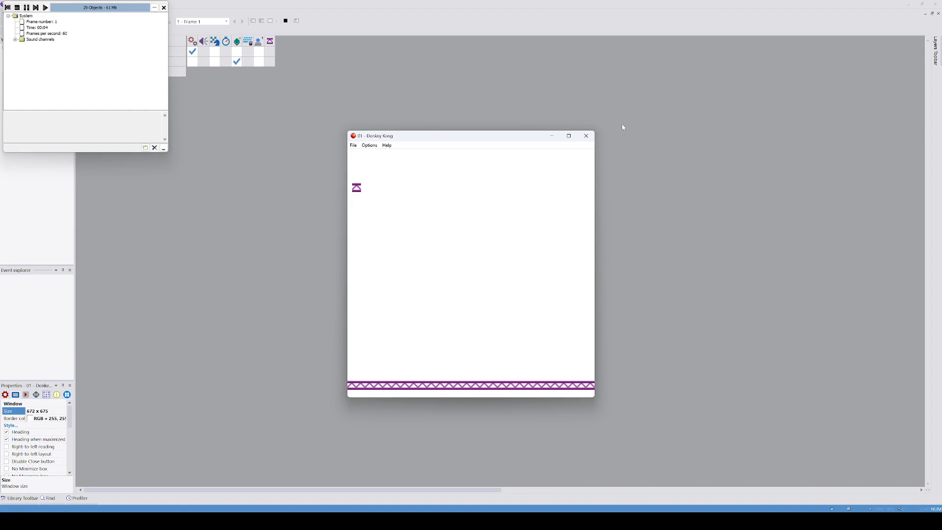
click(587, 136)
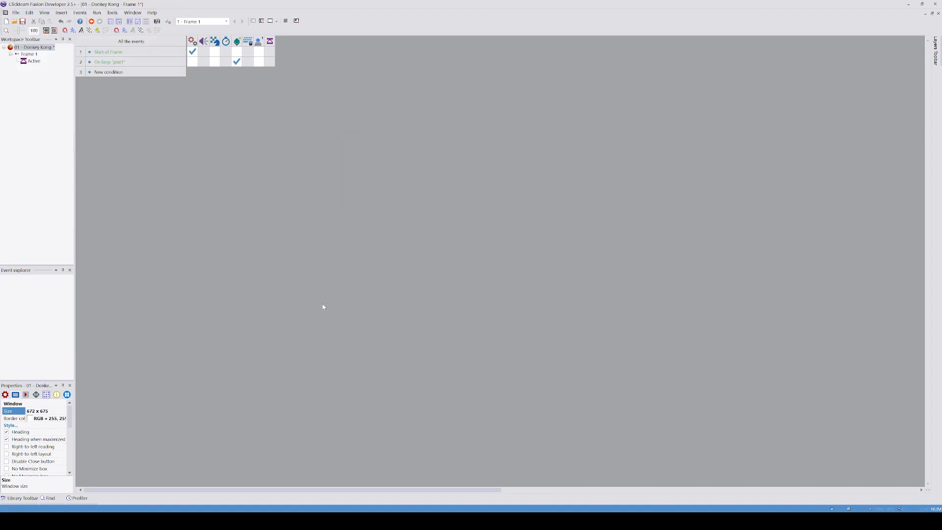
Step: Open the frame in the frame editor and turn off Create at start in the Active object's runtime options
click(130, 21)
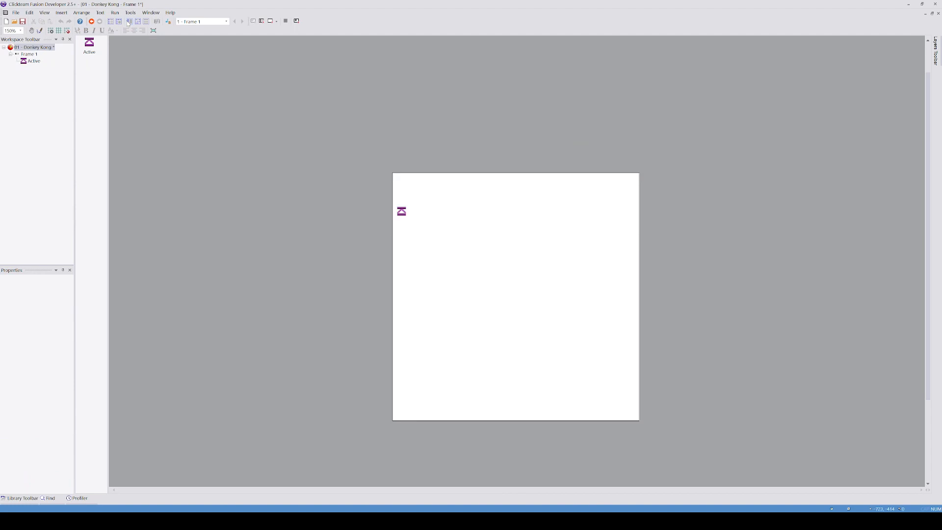
click(402, 212)
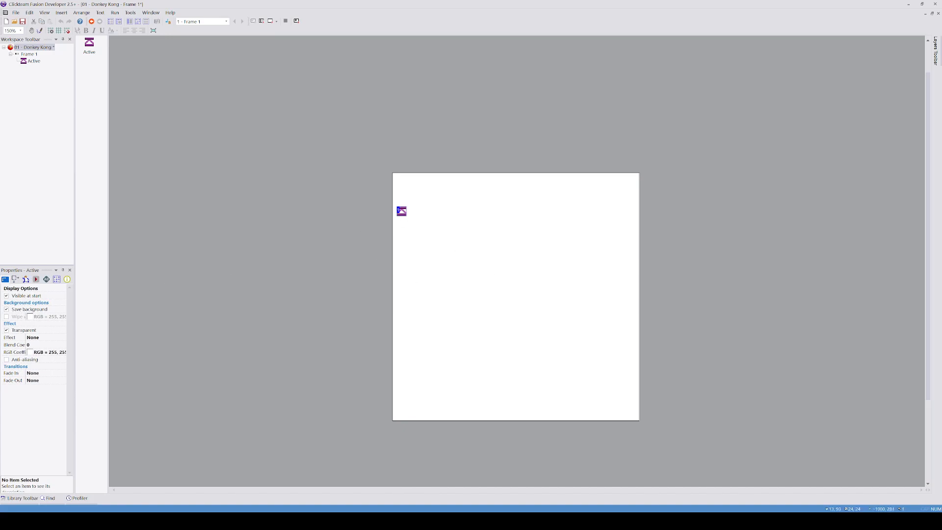
click(18, 280)
click(16, 279)
click(4, 280)
click(26, 280)
click(36, 279)
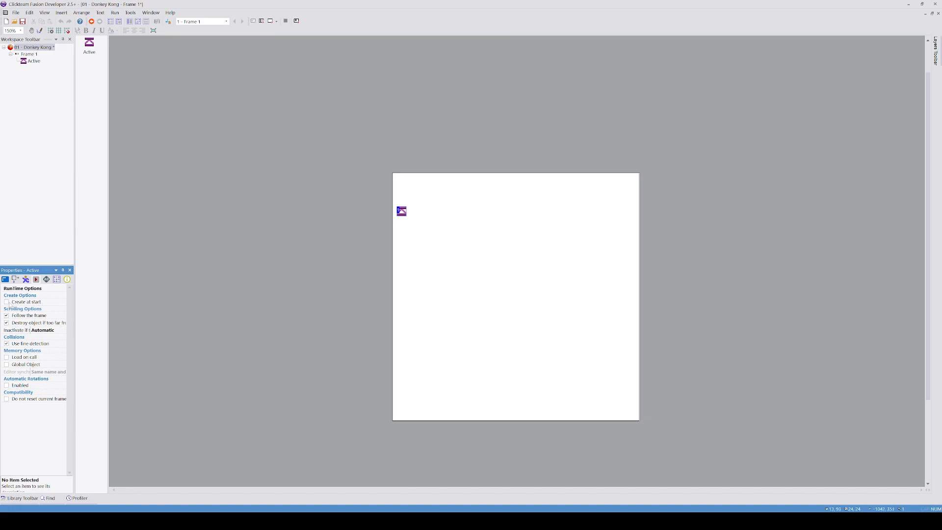
Step: Test-run the application to check that only the loop-generated girder blocks are created, and close the test window
click(113, 22)
click(126, 41)
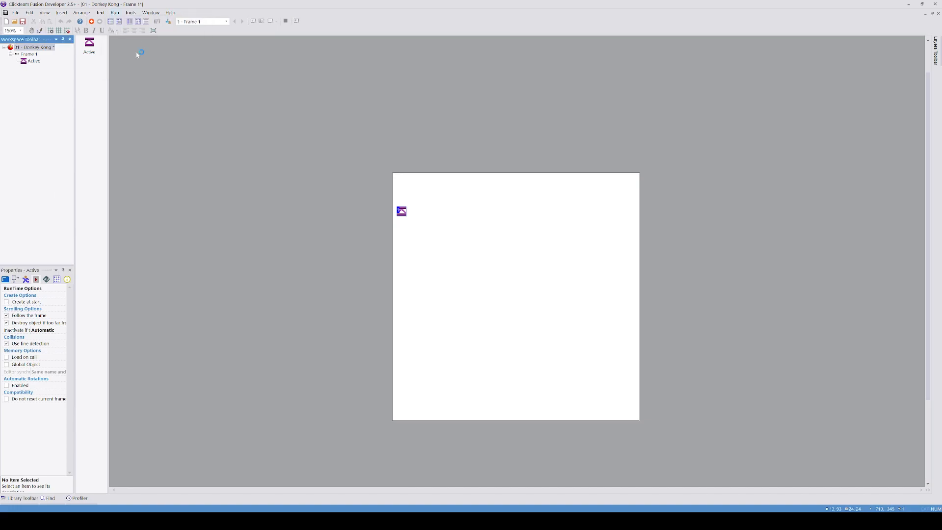
click(586, 136)
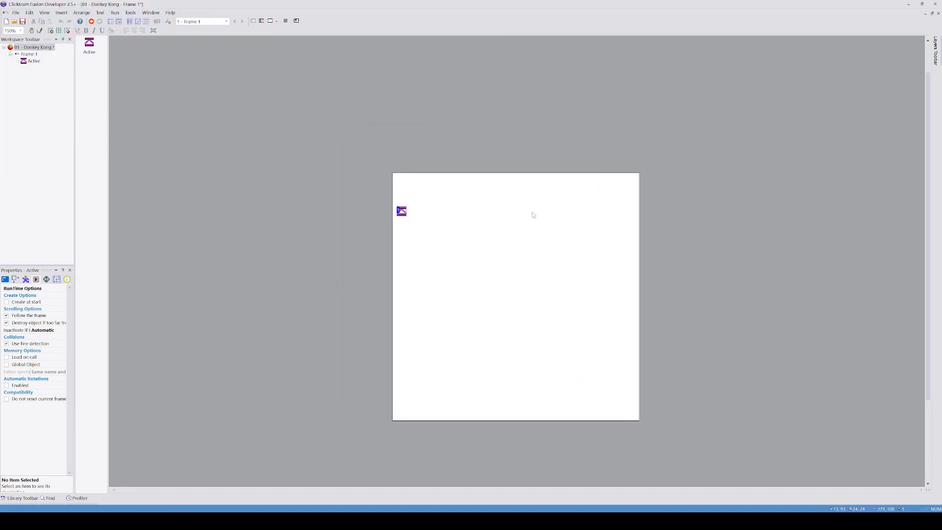
Step: Move the Active object outside the frame, off its left edge, and test-run the application
drag(401, 212, 345, 220)
click(364, 207)
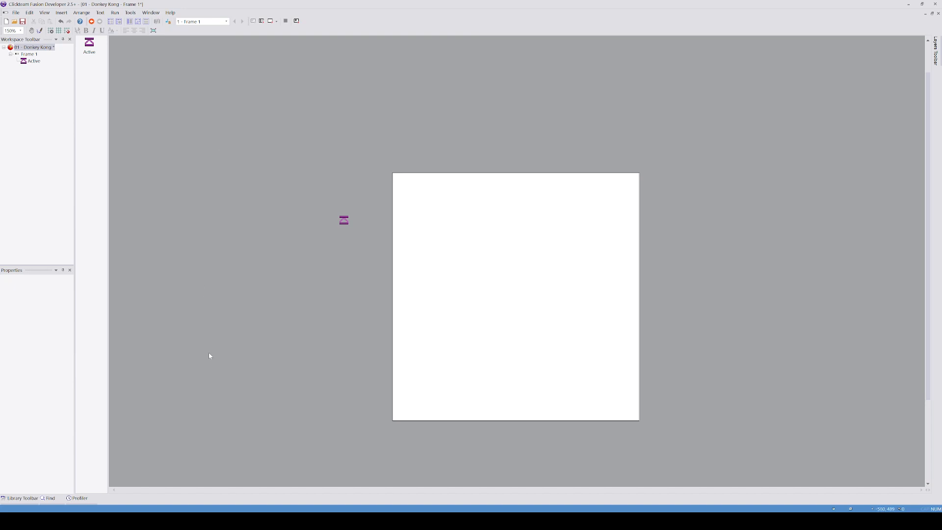
click(114, 12)
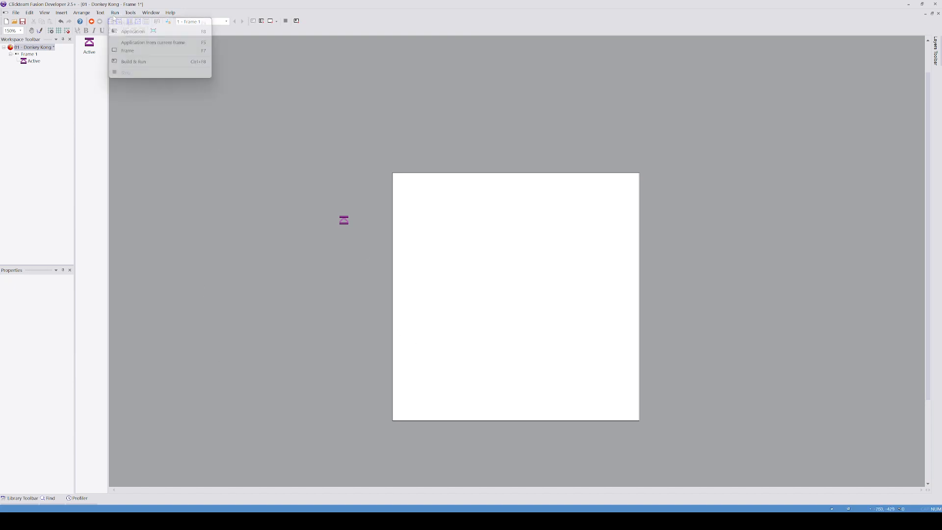
click(128, 29)
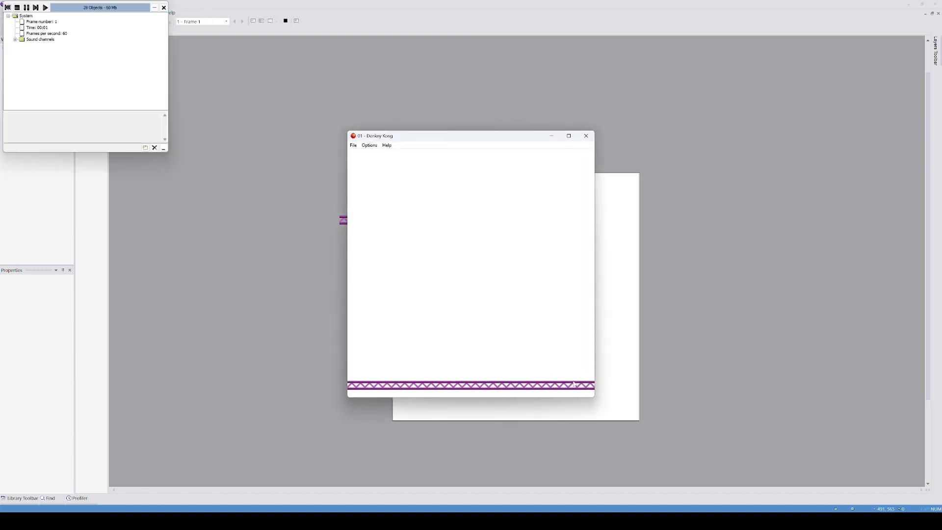
click(586, 137)
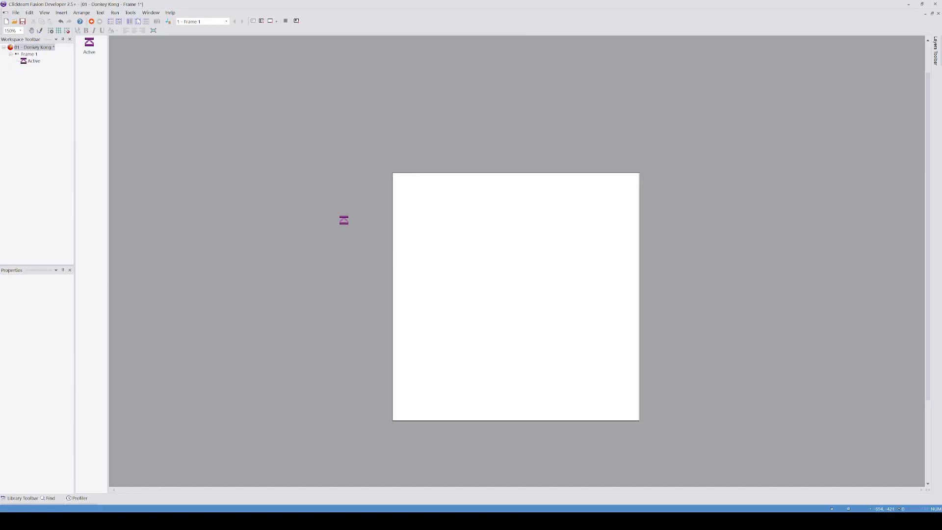
Step: Open the event editor, and examine the layout of the sloping girder platforms in the Photoshop reference
key(ctrl+e)
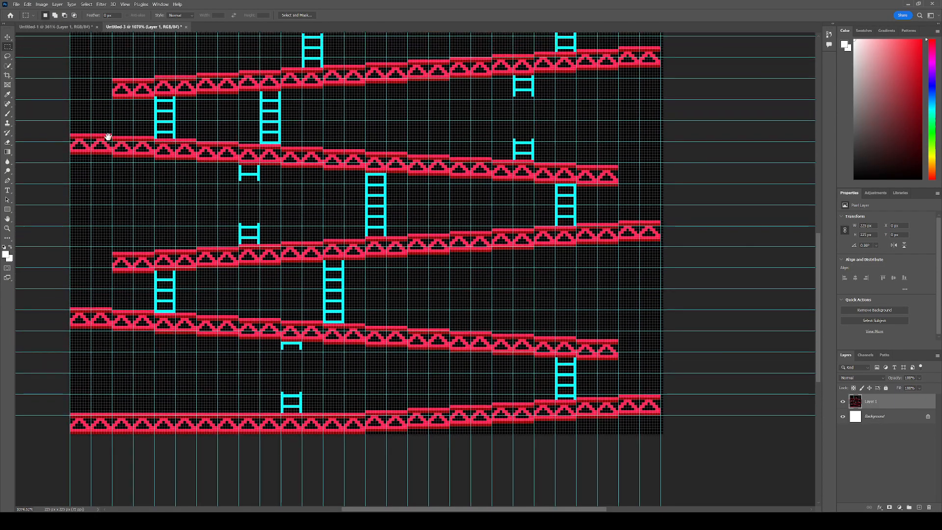
drag(98, 79, 110, 29)
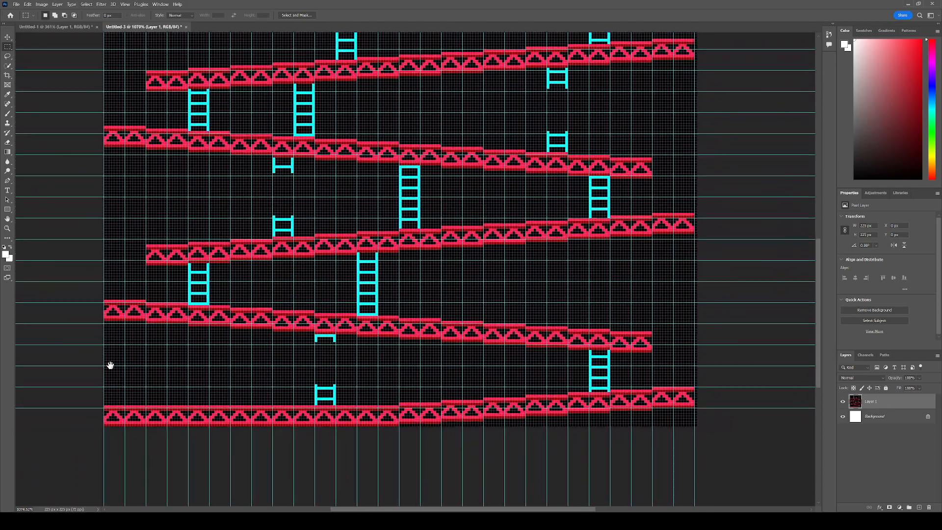
drag(170, 88, 185, 145)
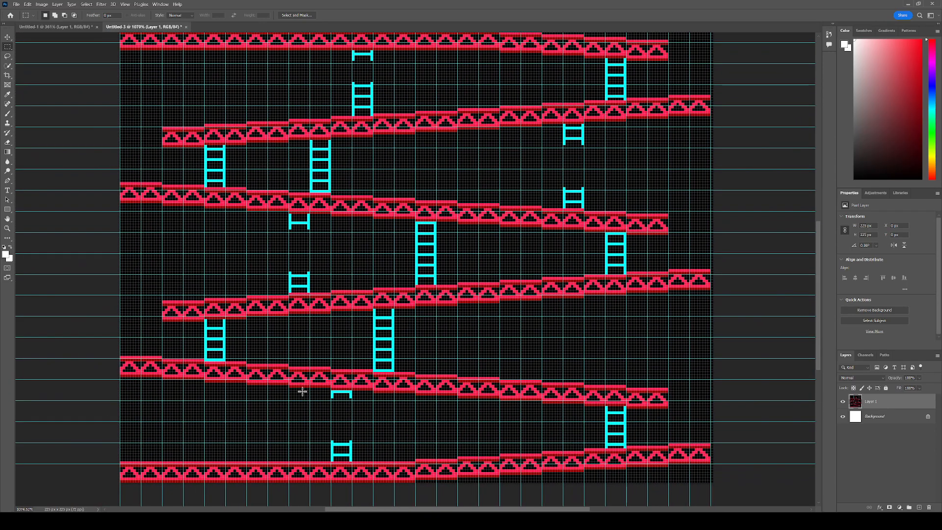
click(190, 522)
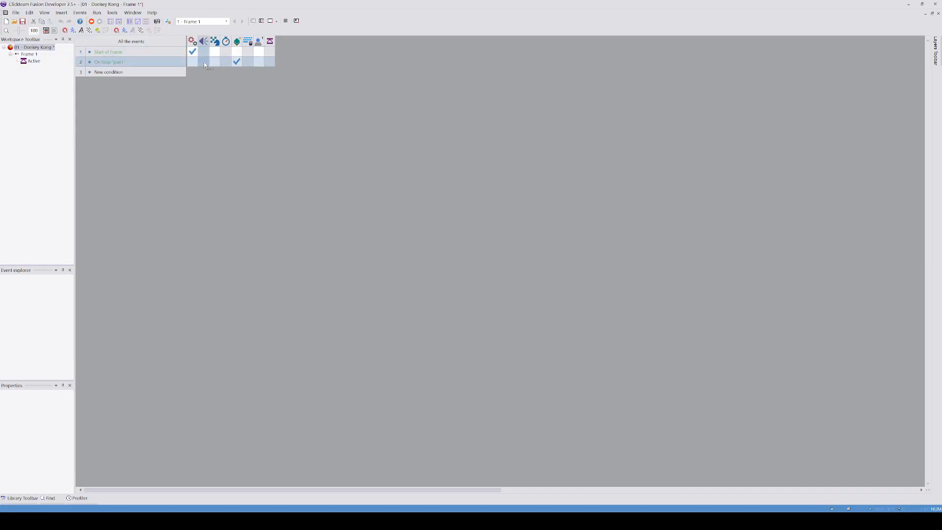
Step: Rename the fast loop to "plat" in both the Start of Frame action and the On loop condition, keeping 28 loops
right_click(193, 52)
click(260, 160)
key(Right)
key(Left)
key(Return)
key(Return)
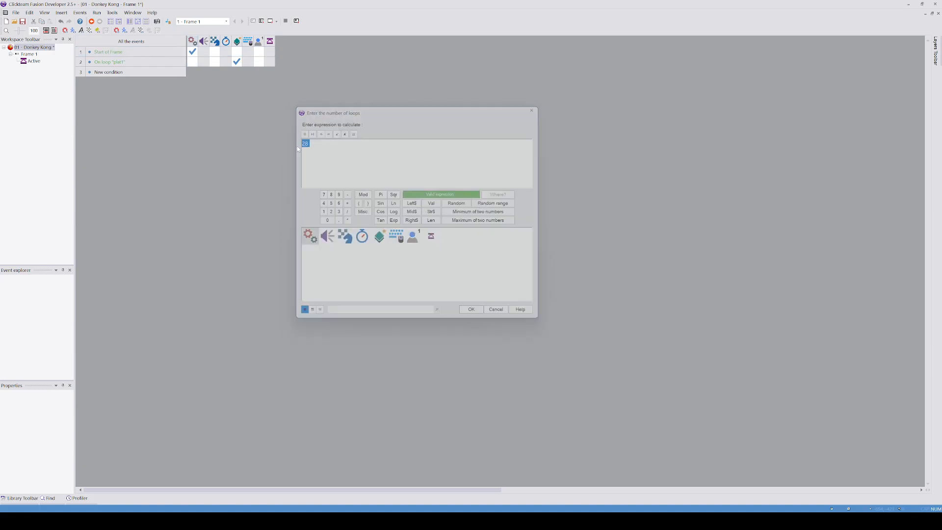
click(121, 65)
double_click(122, 66)
click(317, 152)
key(BackSpace)
key(Return)
Step: Set the created block's X coordinate to LoopIndex("plat") * 24, and check both events' actions for the loop name
click(238, 61)
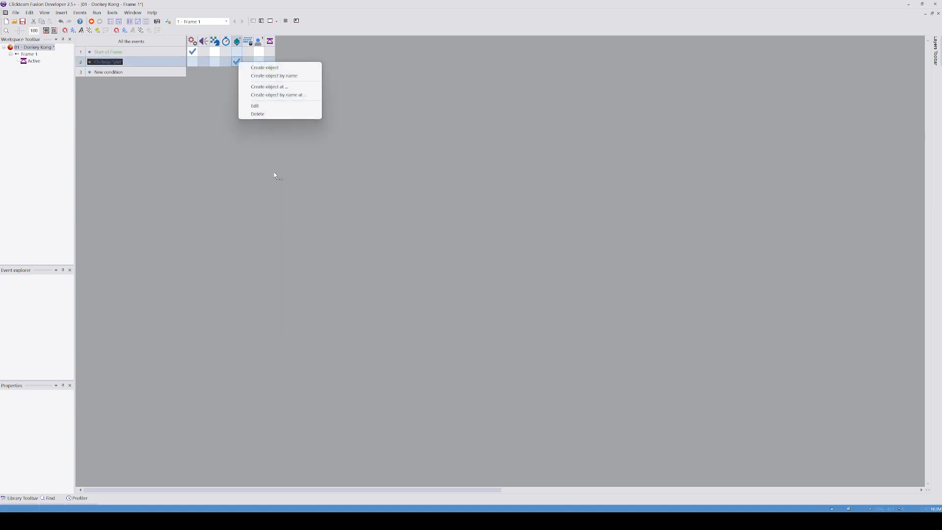
click(275, 107)
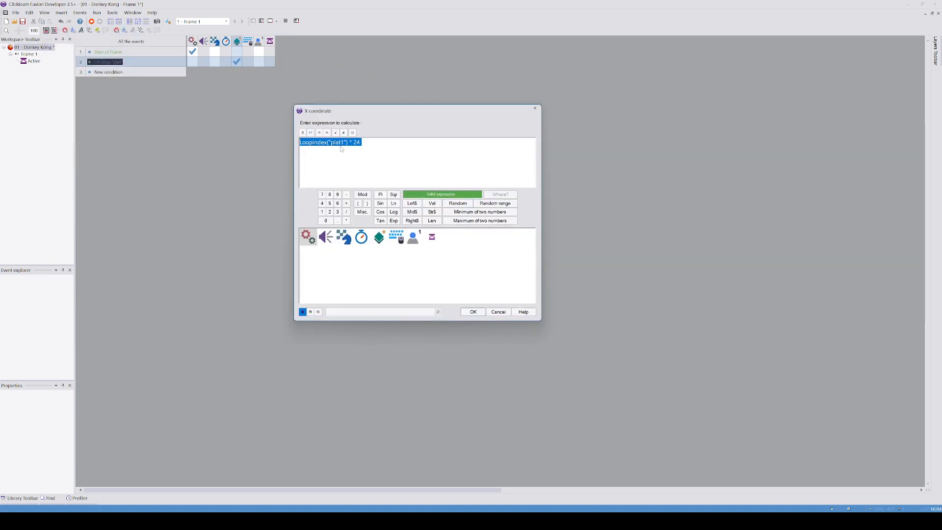
click(342, 142)
key(Return)
key(Return)
key(Return)
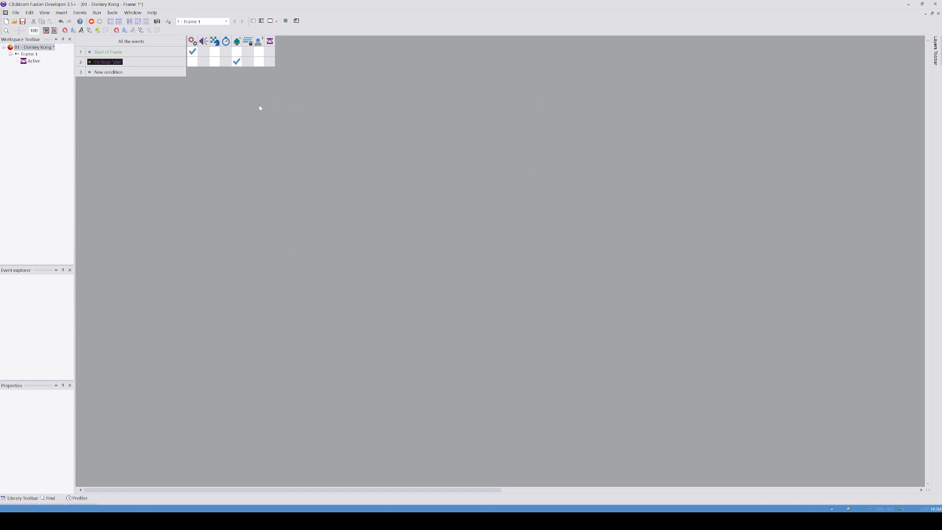
mouse_move(239, 67)
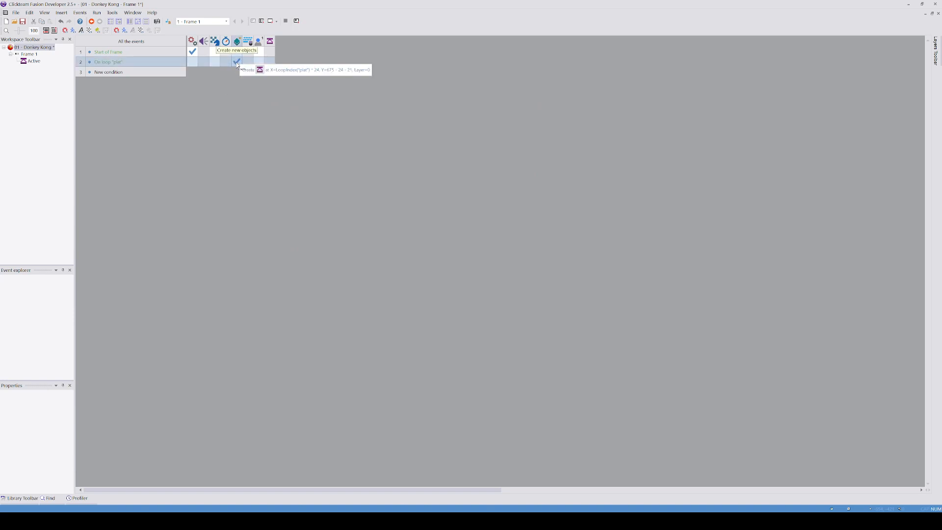
mouse_move(194, 53)
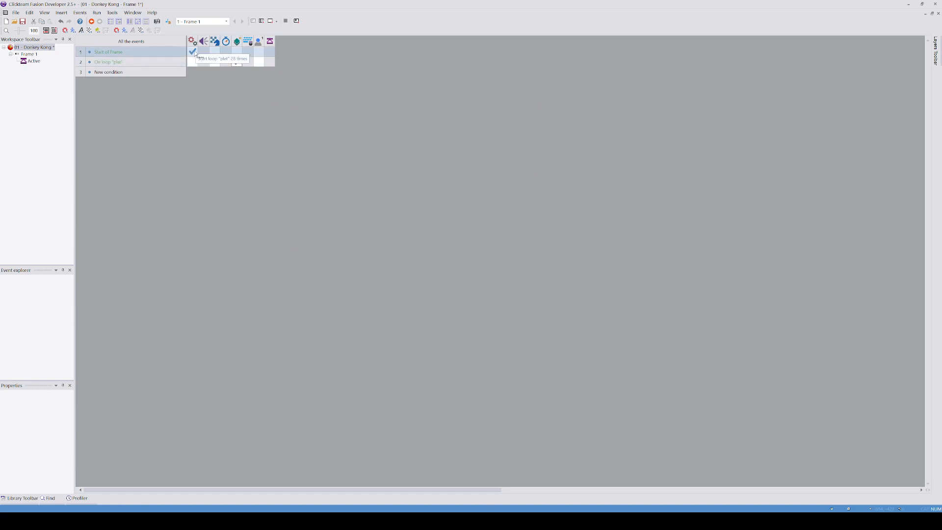
Step: Duplicate the On loop "plat" event three times
click(84, 64)
key(ctrl+c)
key(ctrl+v)
key(ctrl+v)
key(ctrl+v)
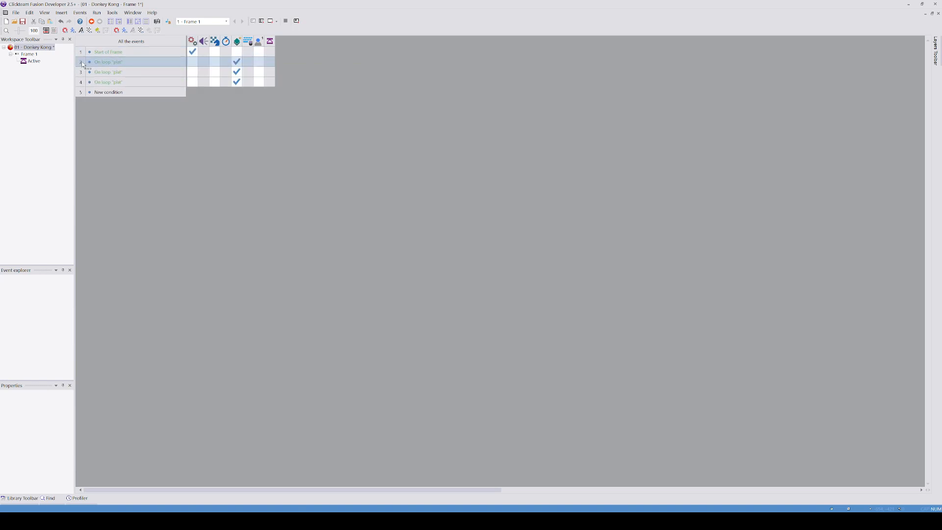
click(82, 62)
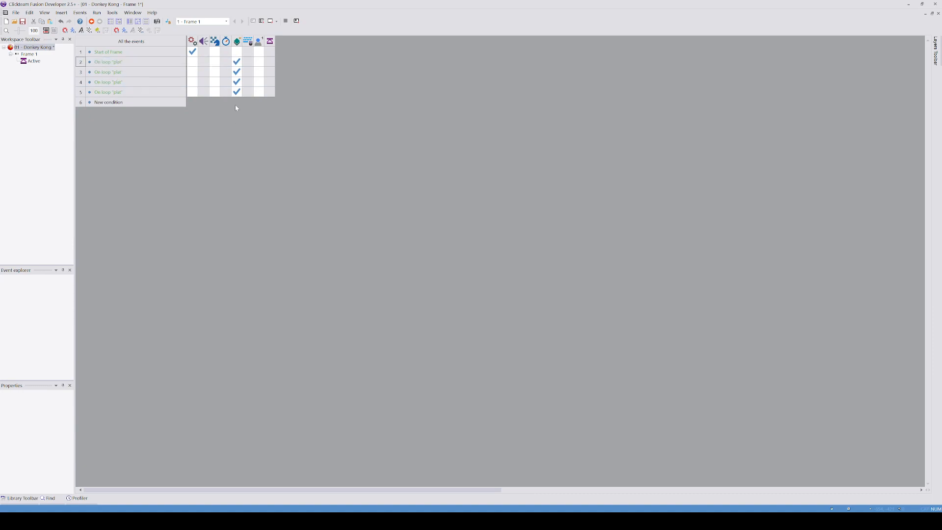
mouse_move(236, 65)
Step: Check the girder platforms in the Photoshop reference, and add three more copies of the On loop "plat" event in Clickteam Fusion
click(236, 170)
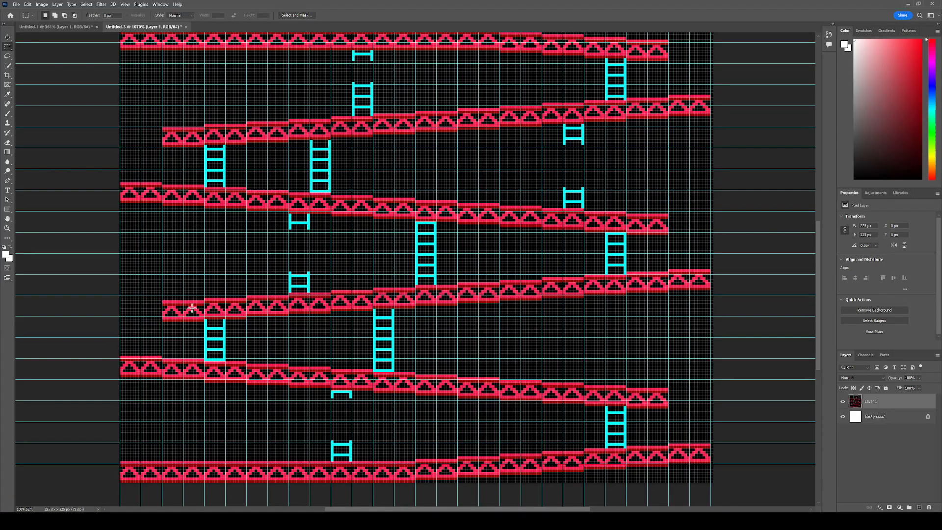
scroll(155, 87, up, 1)
scroll(154, 88, up, 6)
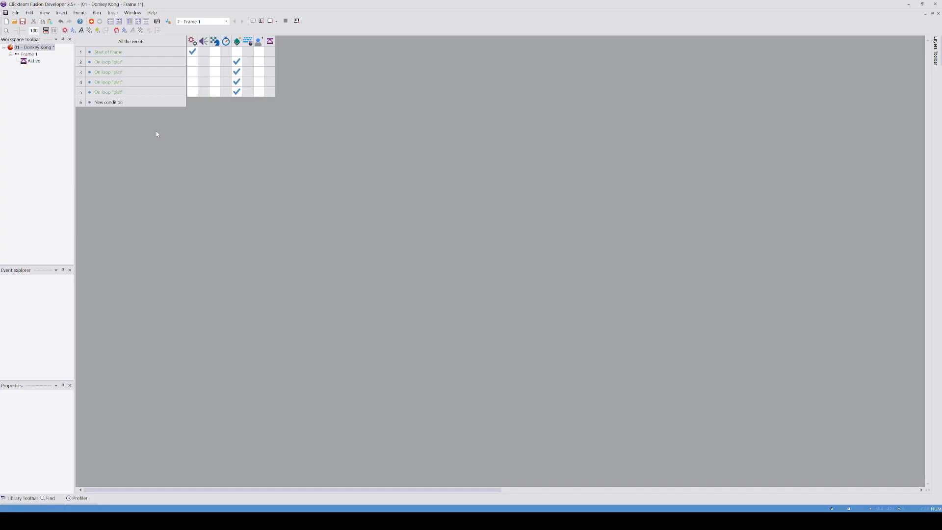
click(97, 92)
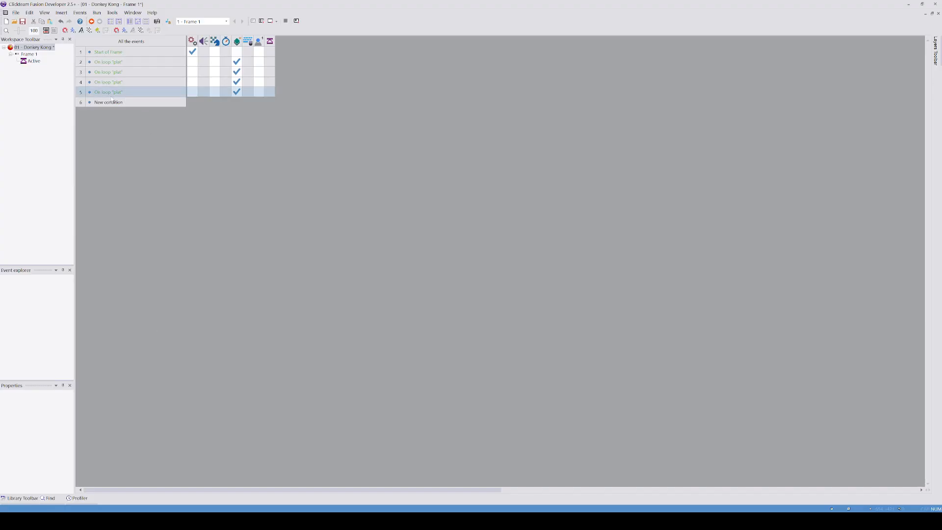
key(ctrl+c)
key(ctrl+v)
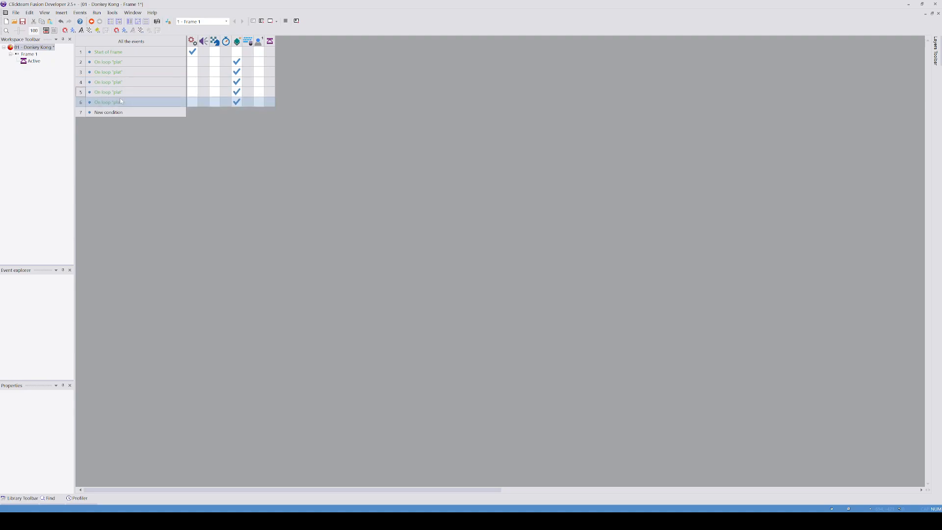
key(ctrl+v)
key(ctrl+v)
click(197, 157)
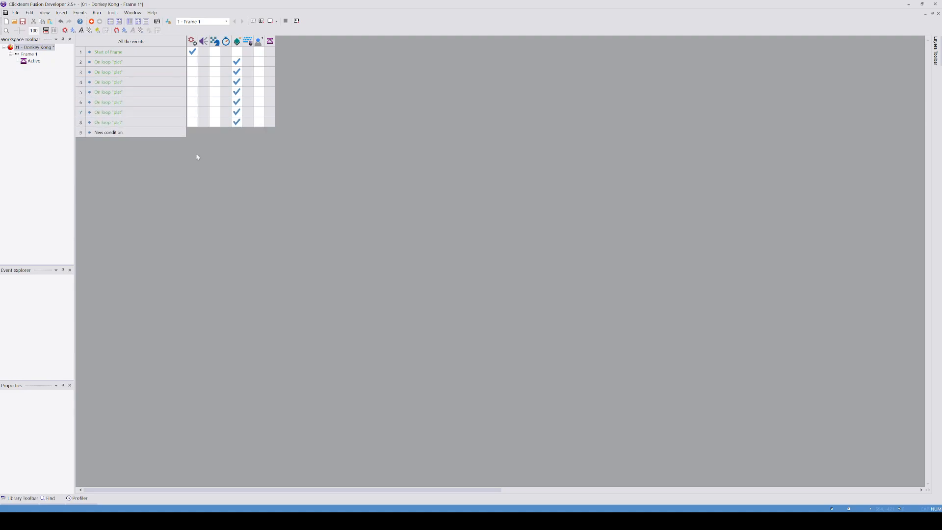
Step: Test-run the application to check the girders produced by the duplicated loop events, and close the test window
click(98, 12)
click(118, 46)
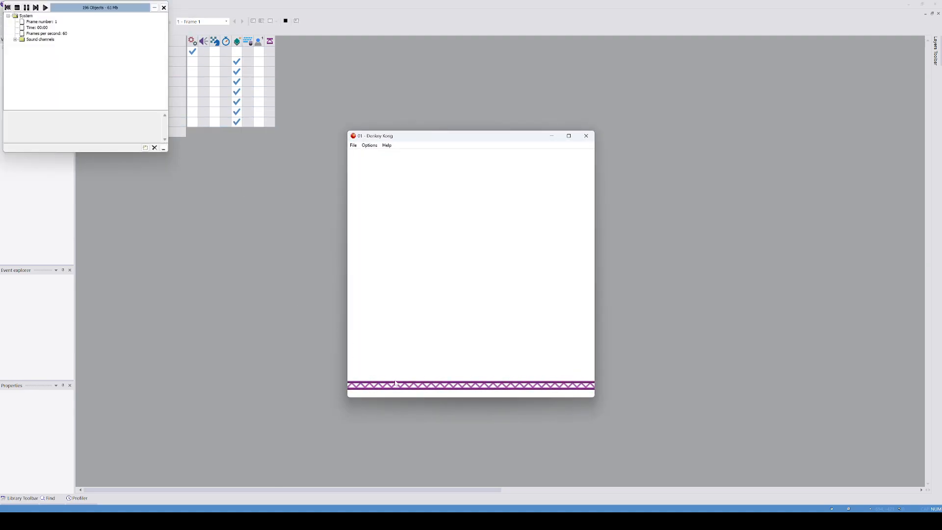
click(587, 137)
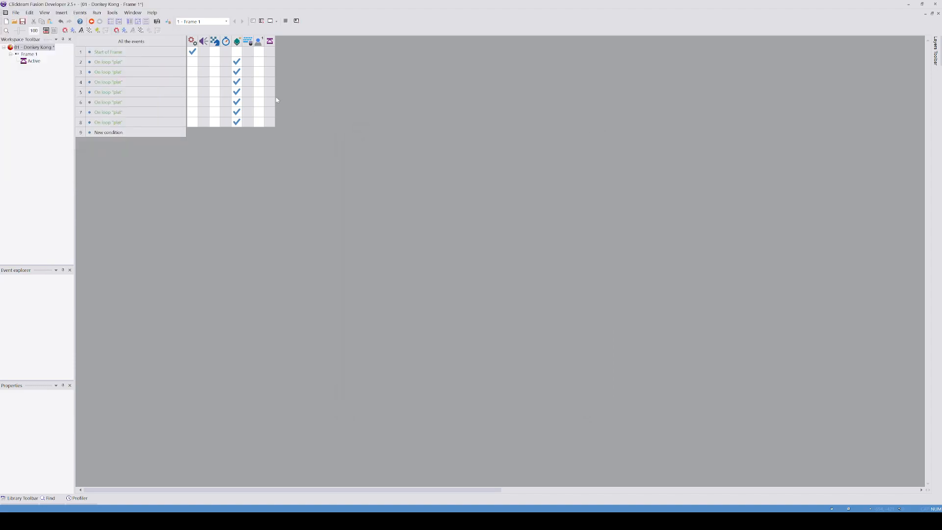
Step: Set the created block's Y coordinate in the second On loop "plat" event to 675 - 24 - 21-(3*24)-3, and test-run the application
right_click(237, 71)
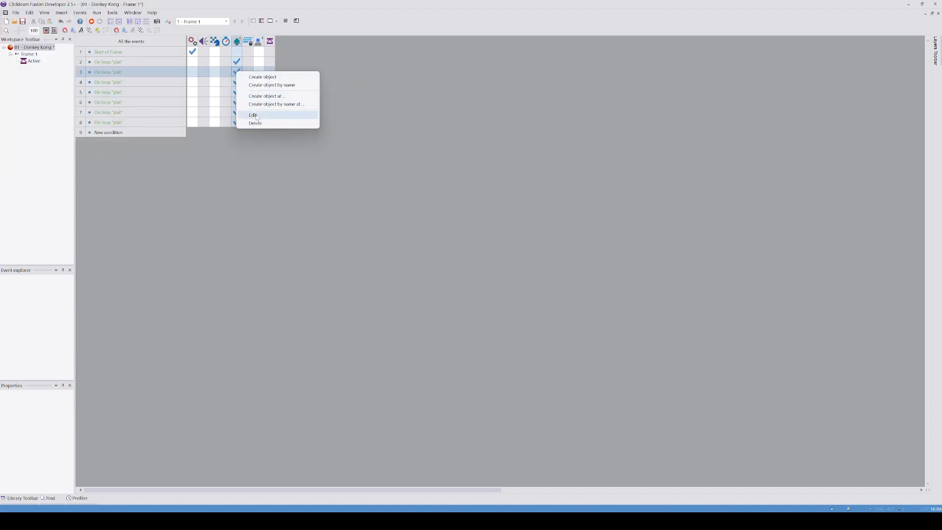
click(256, 116)
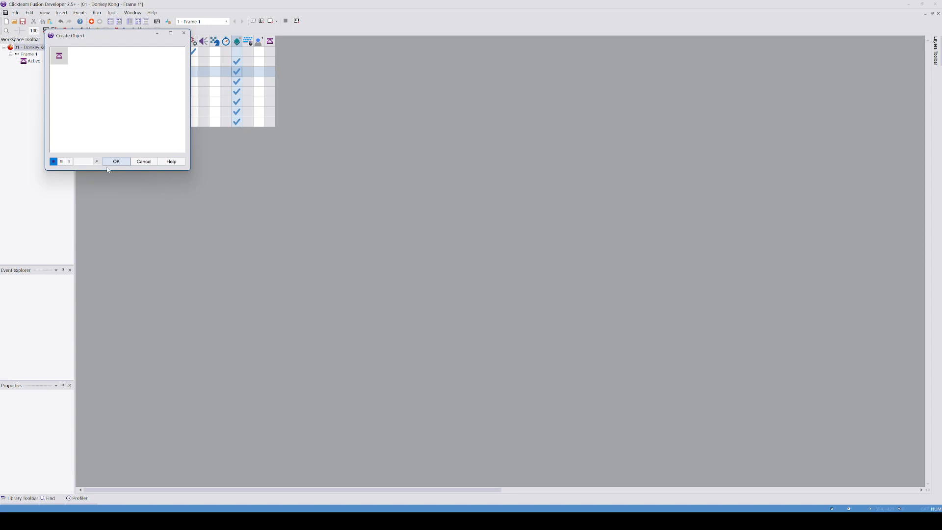
click(116, 161)
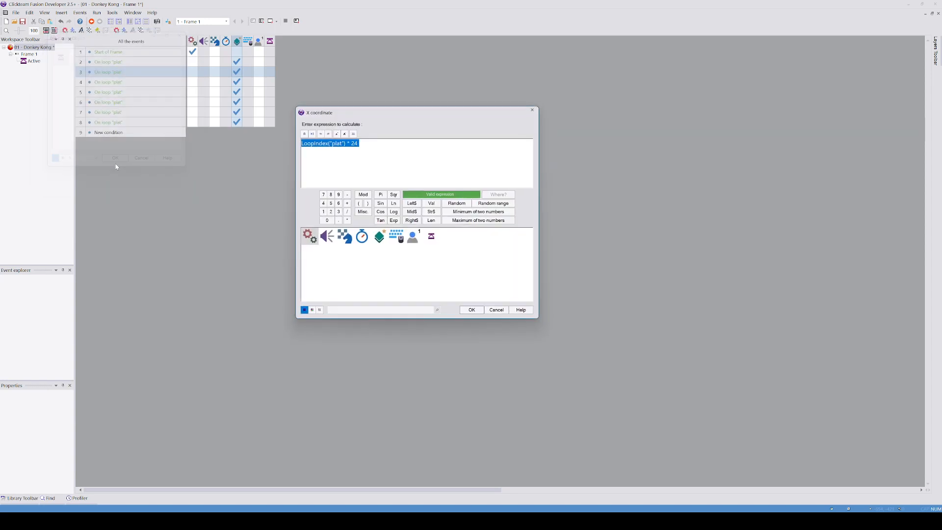
click(473, 312)
key(End)
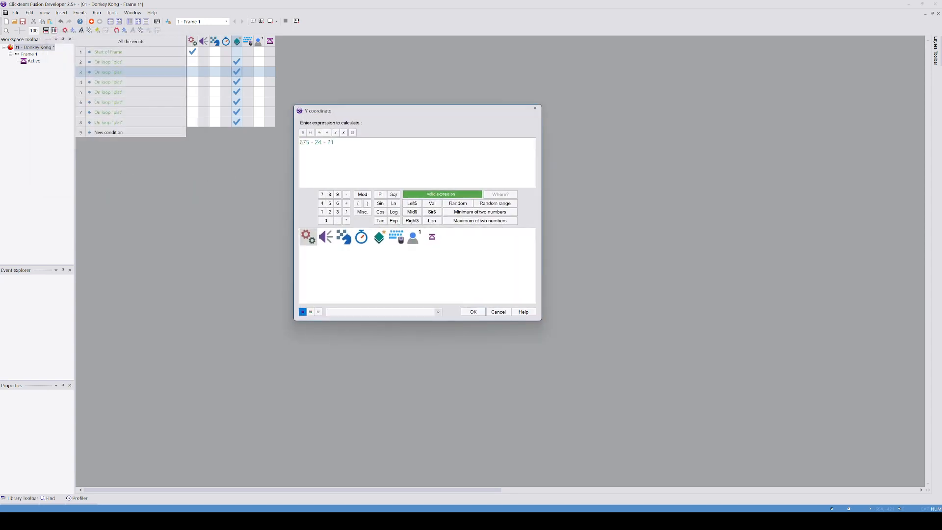
text(21-)
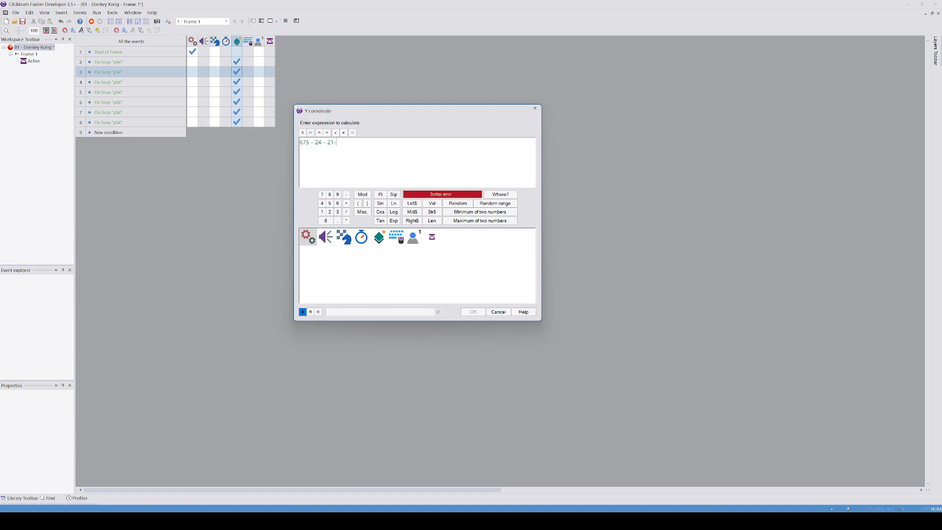
text((3*24)-3)
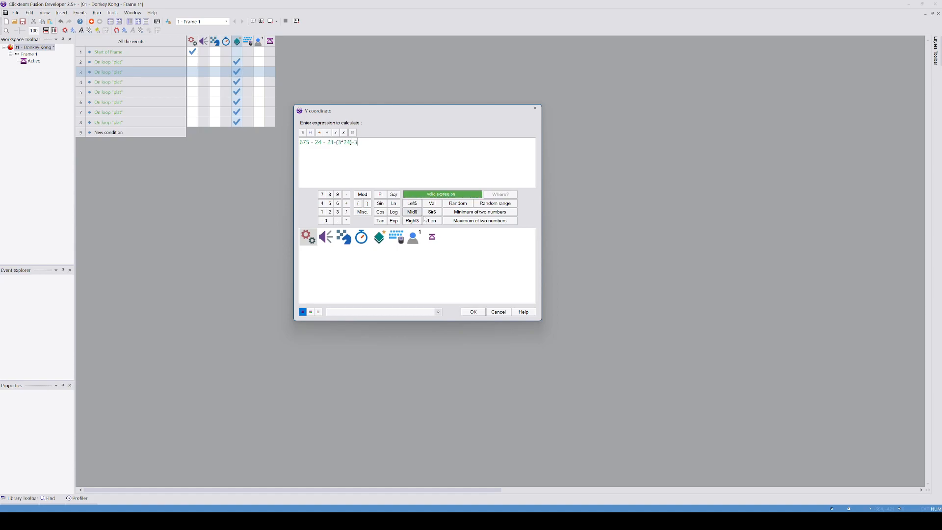
click(477, 313)
click(473, 312)
click(96, 13)
click(113, 41)
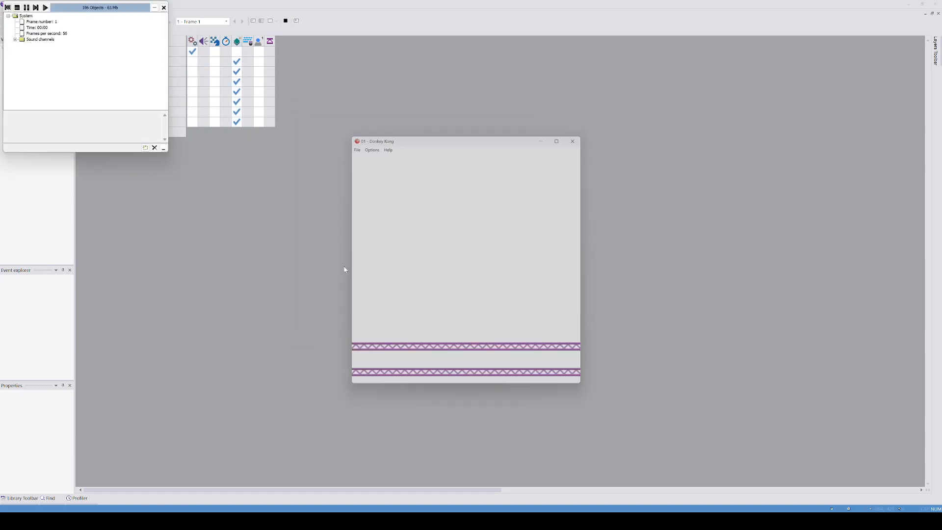